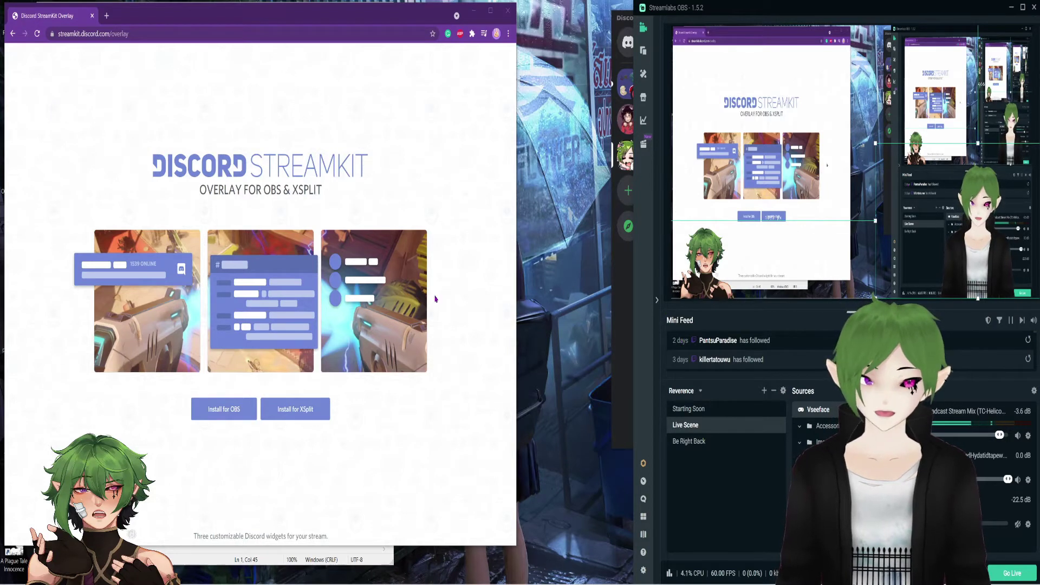
Open the OBS overlay setup and configure the Voice Widget for the Apothecary Guild server's Live Streaming voice channel.
left_click_drag(353, 23, 669, 33)
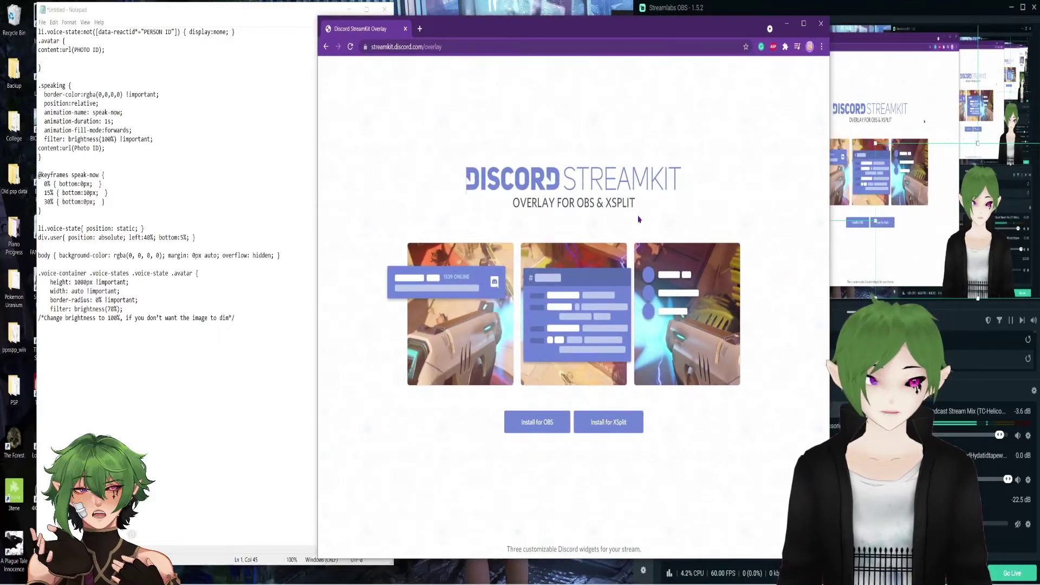
left_click(550, 420)
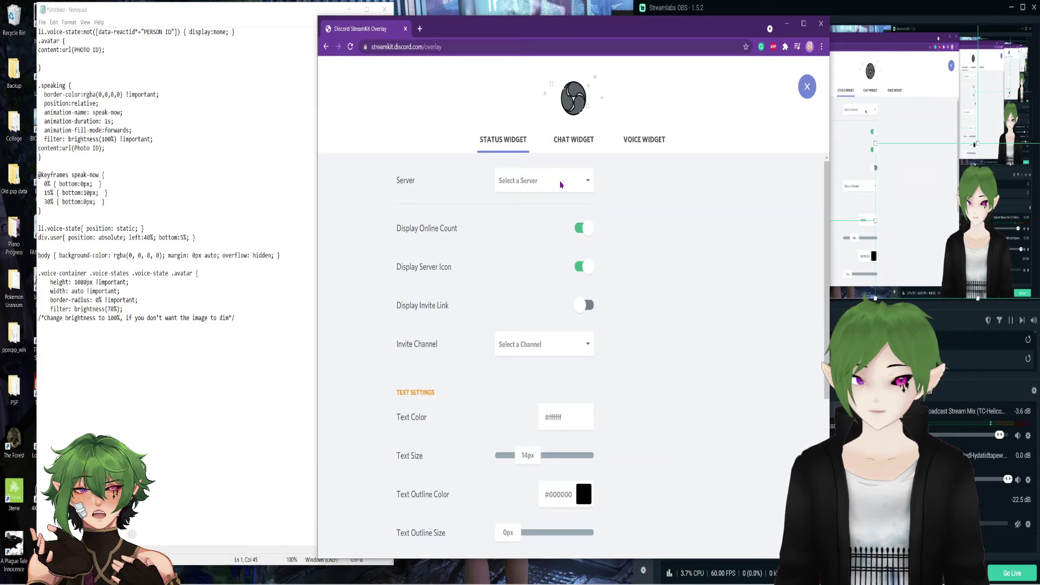
left_click(568, 173)
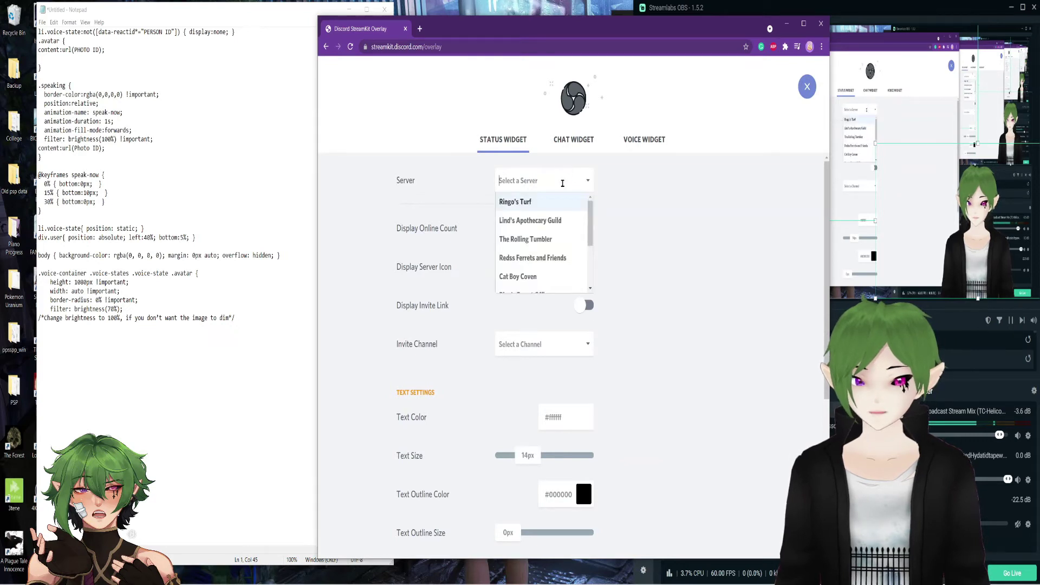
left_click(544, 223)
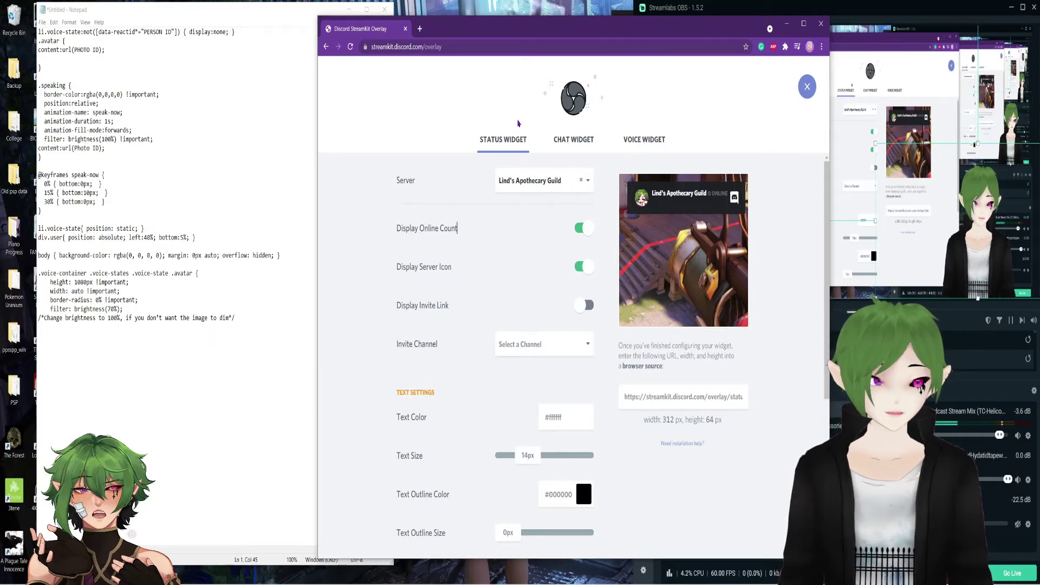
left_click(634, 141)
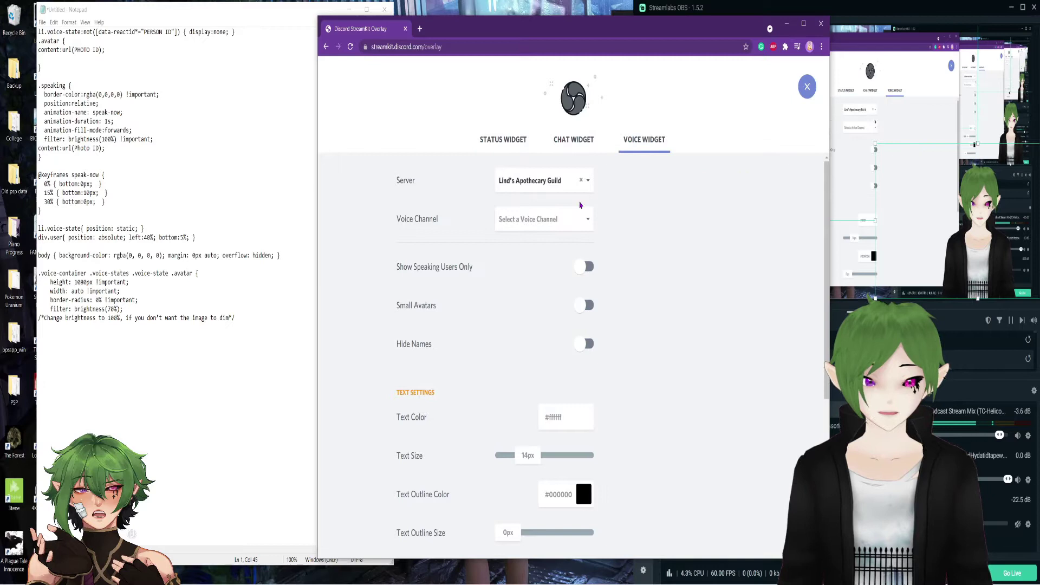
left_click(591, 218)
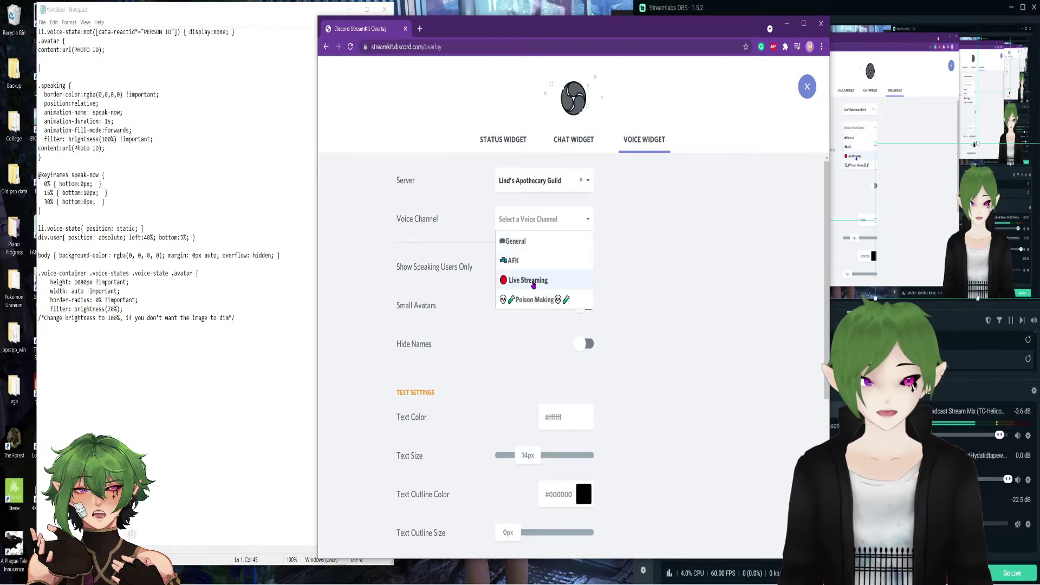
left_click(534, 285)
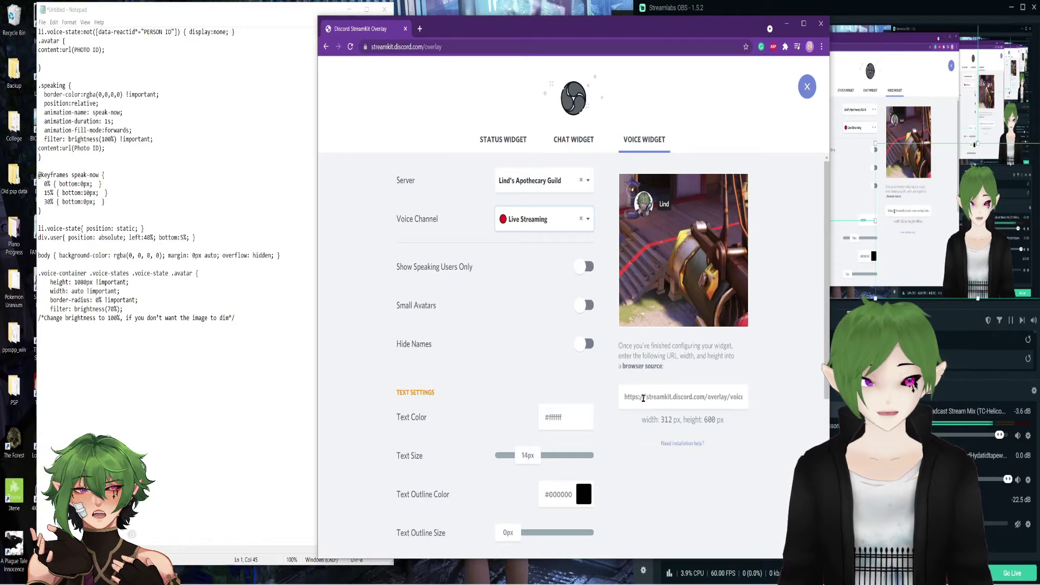
Copy the generated voice widget URL and minimize the browser window.
left_click(631, 397)
right_click(631, 397)
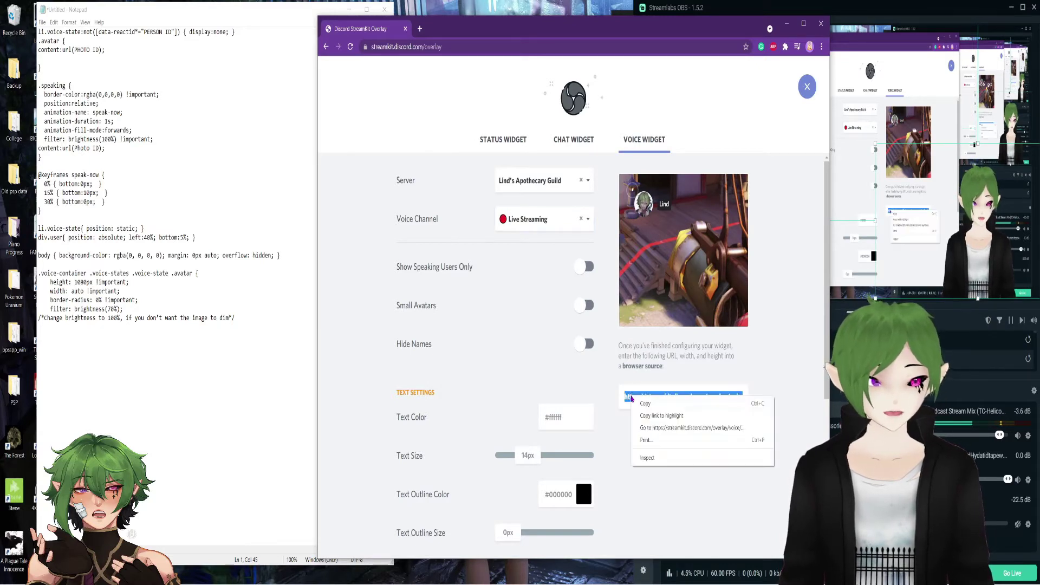
left_click(658, 407)
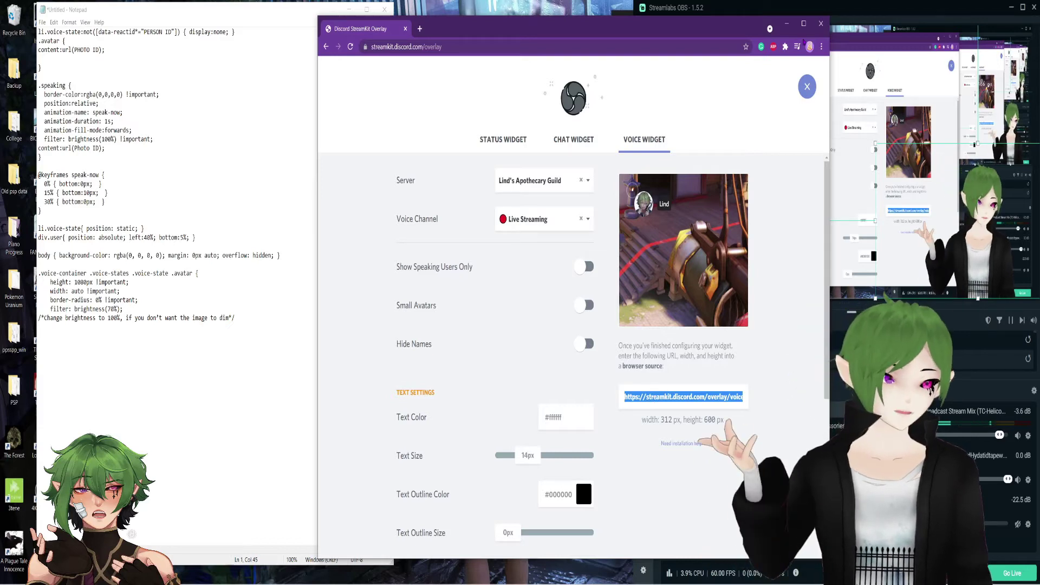
left_click(786, 23)
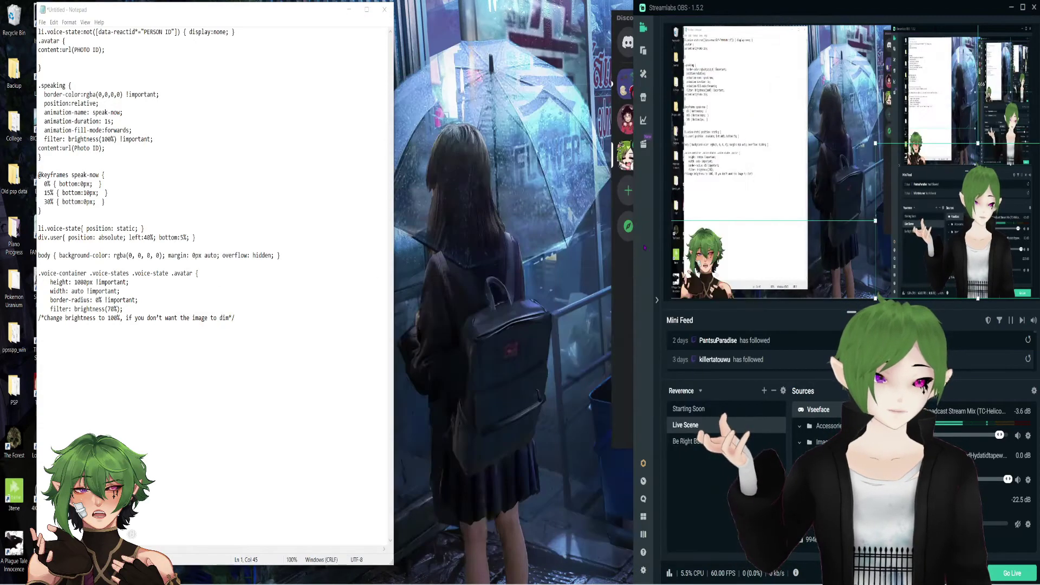
Switch to Streamlabs OBS and add a new Browser Source with the default name to the Live Scene.
left_click_drag(844, 9, 615, 2)
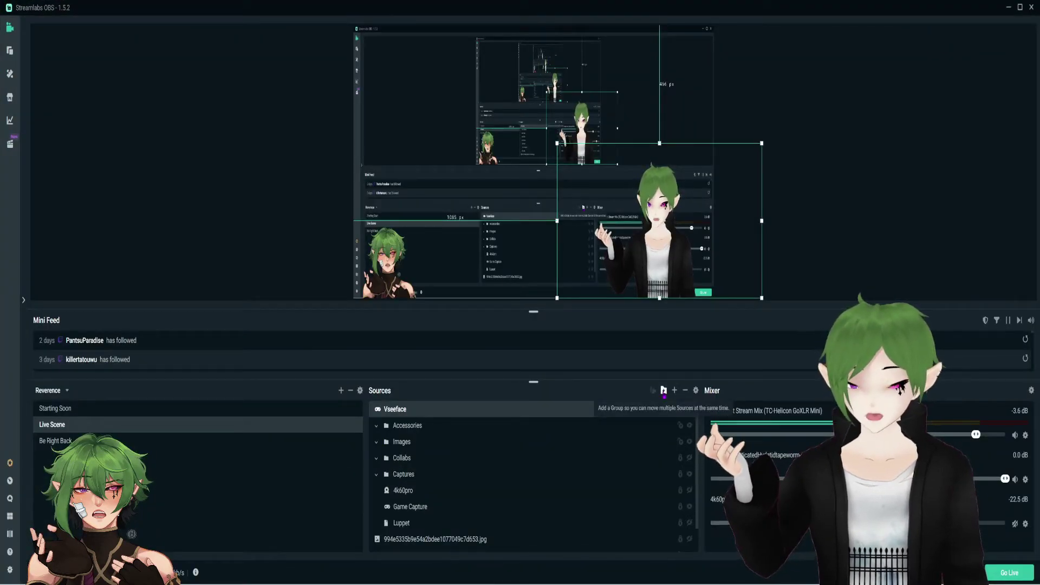
left_click(675, 391)
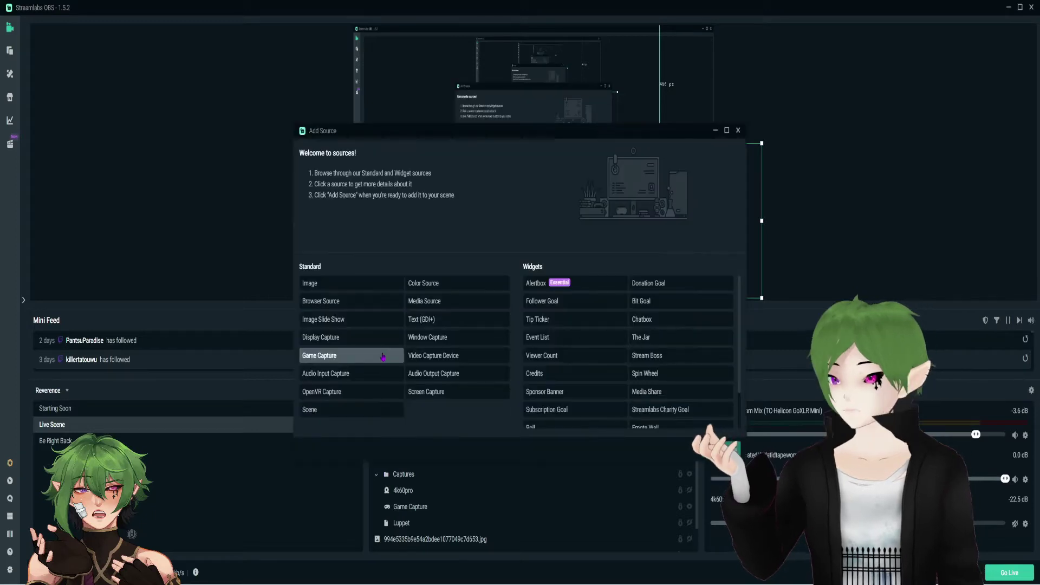
left_click(379, 304)
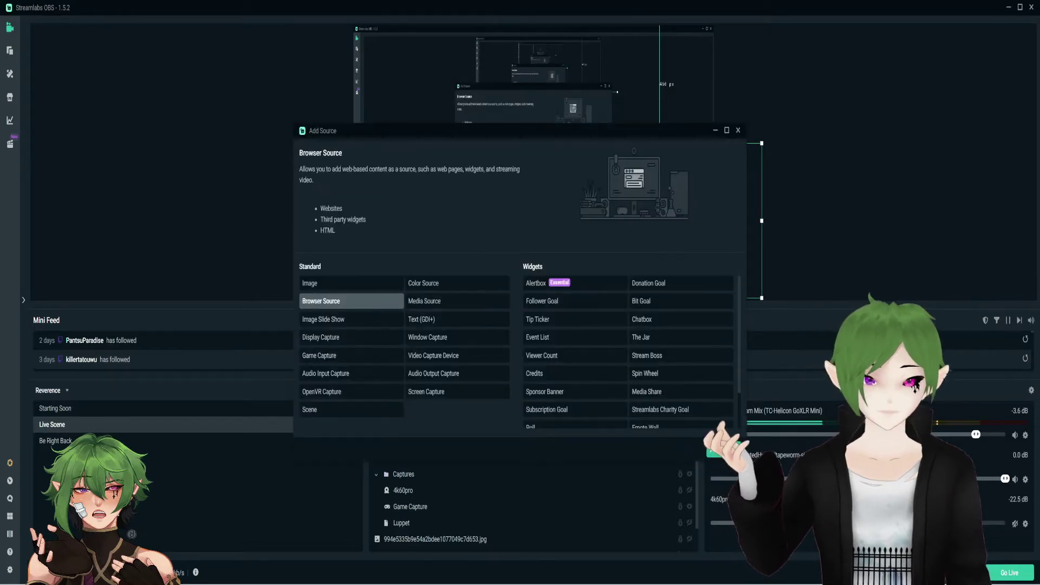
left_click(645, 427)
left_click(484, 360)
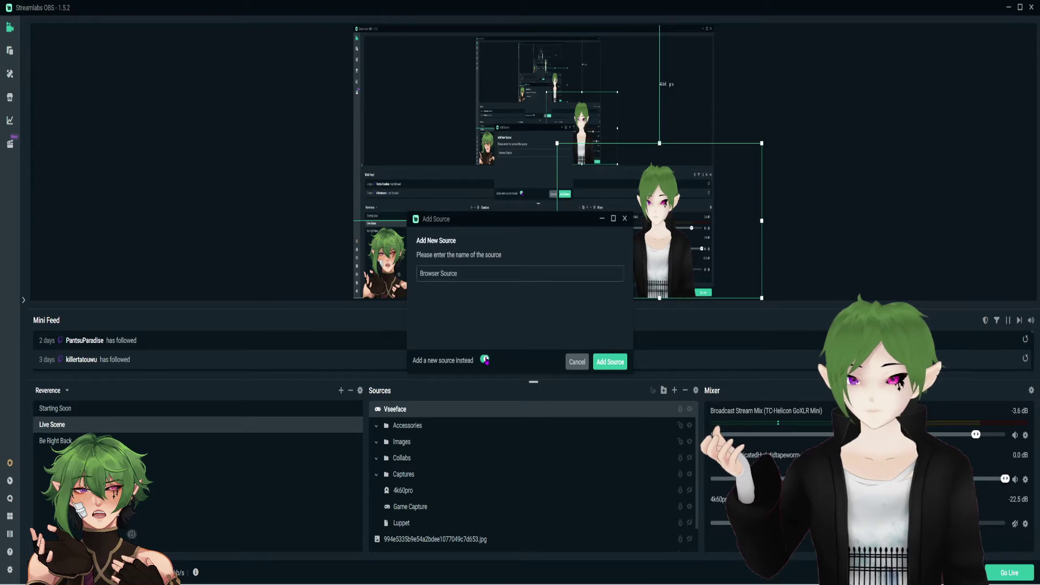
left_click(614, 366)
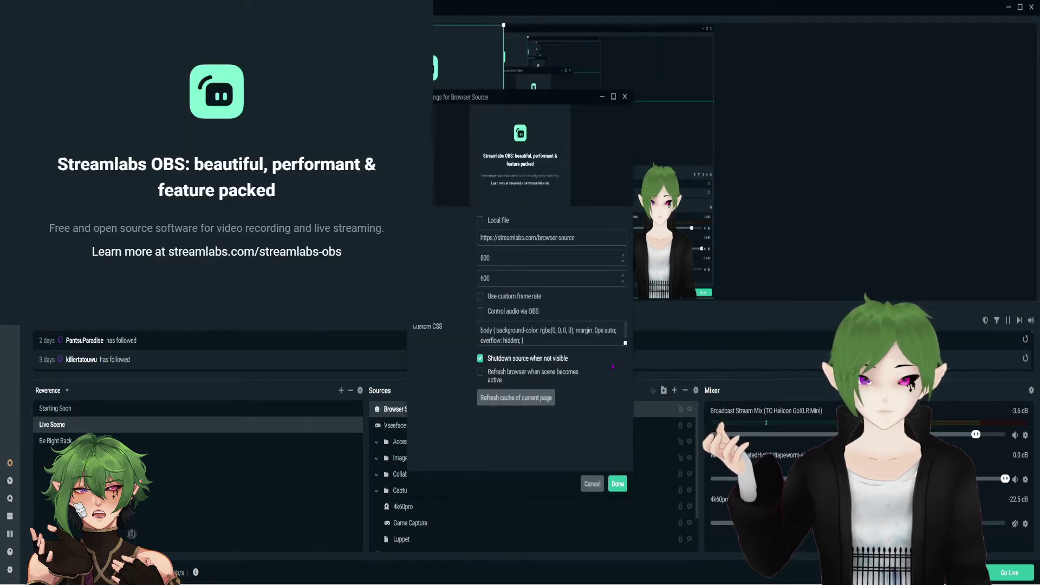
Replace the browser source's URL with the copied voice widget URL and save the settings.
left_click_drag(596, 240, 454, 252)
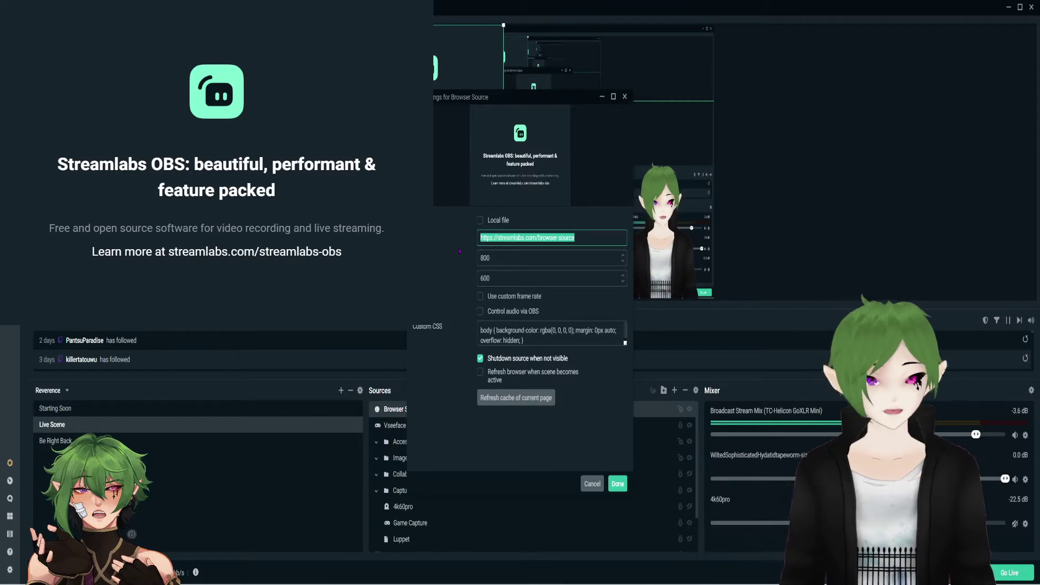
key("ctrl+v")
left_click(626, 485)
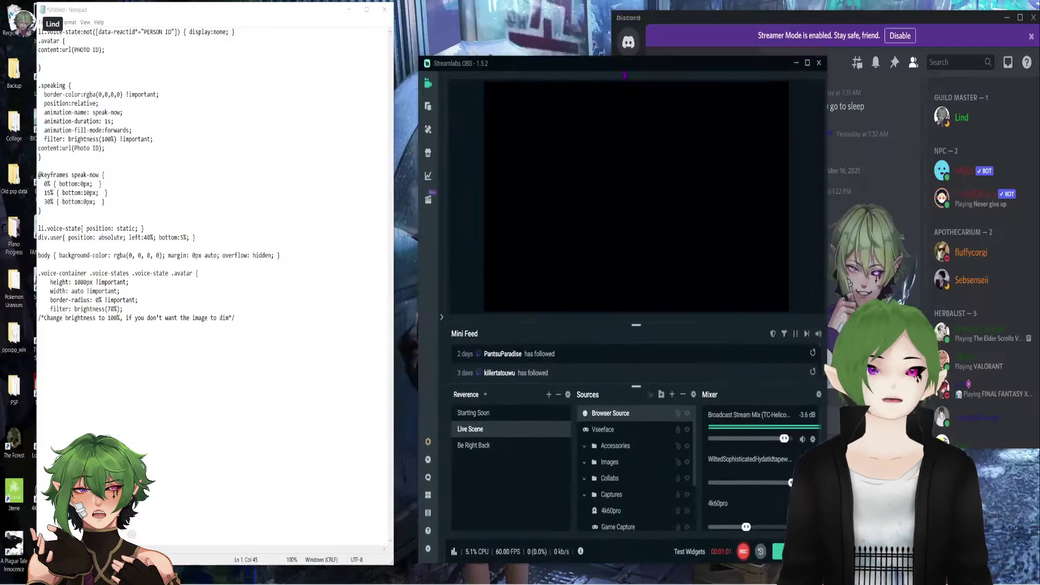
Reopen the Browser Source settings, clear Discord out of the way, and enlarge the dialog and its Custom CSS field.
left_click_drag(624, 67, 817, 36)
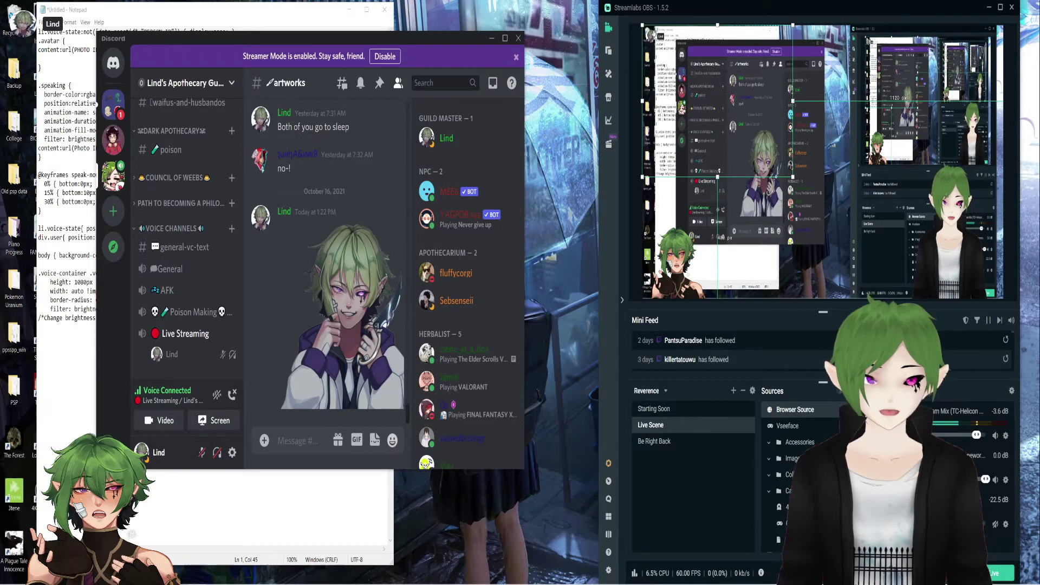
double_click(794, 407)
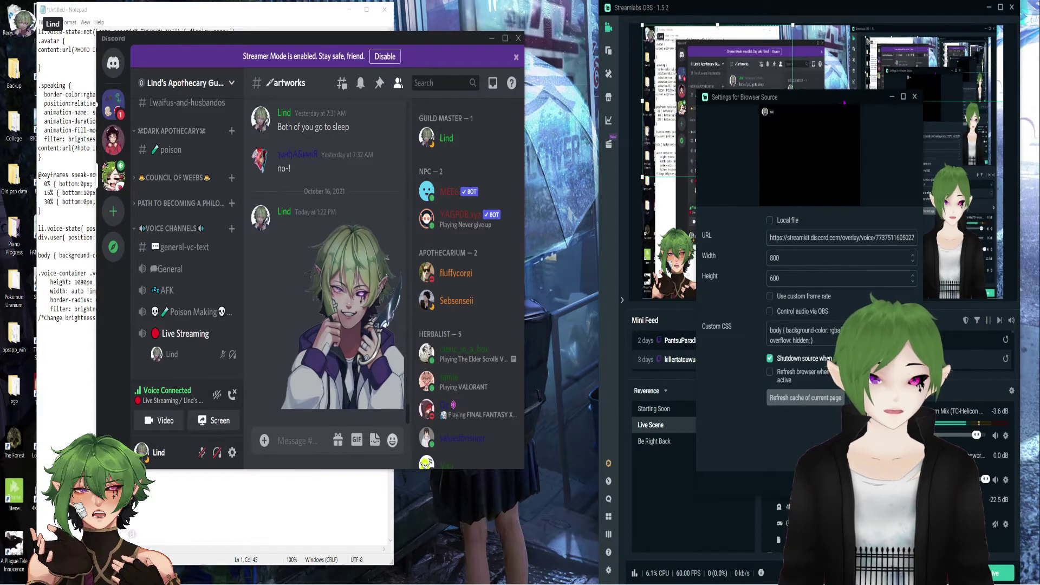
left_click_drag(690, 455, 874, 552)
left_click(491, 38)
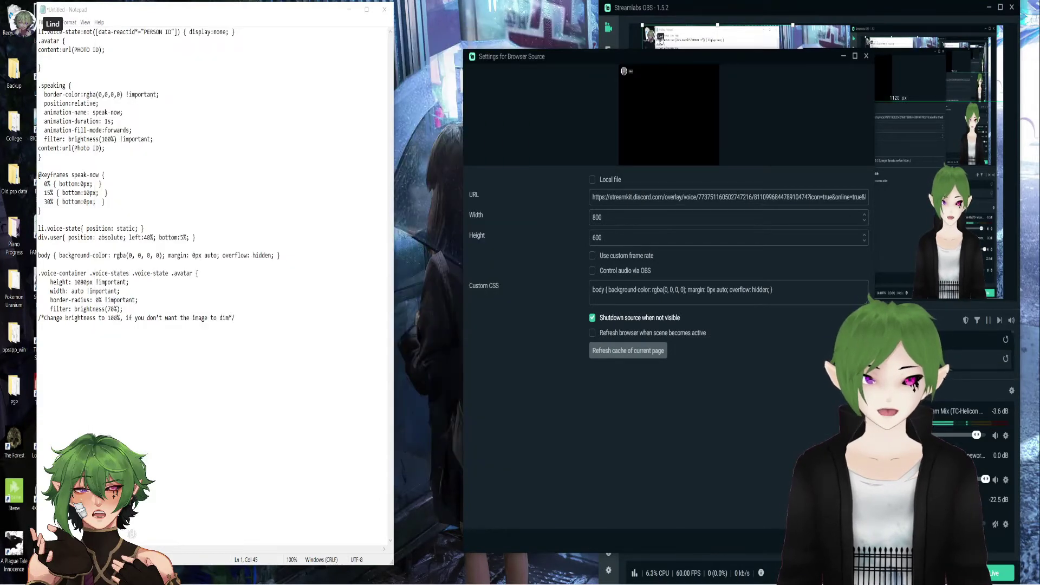
left_click_drag(648, 61, 594, 33)
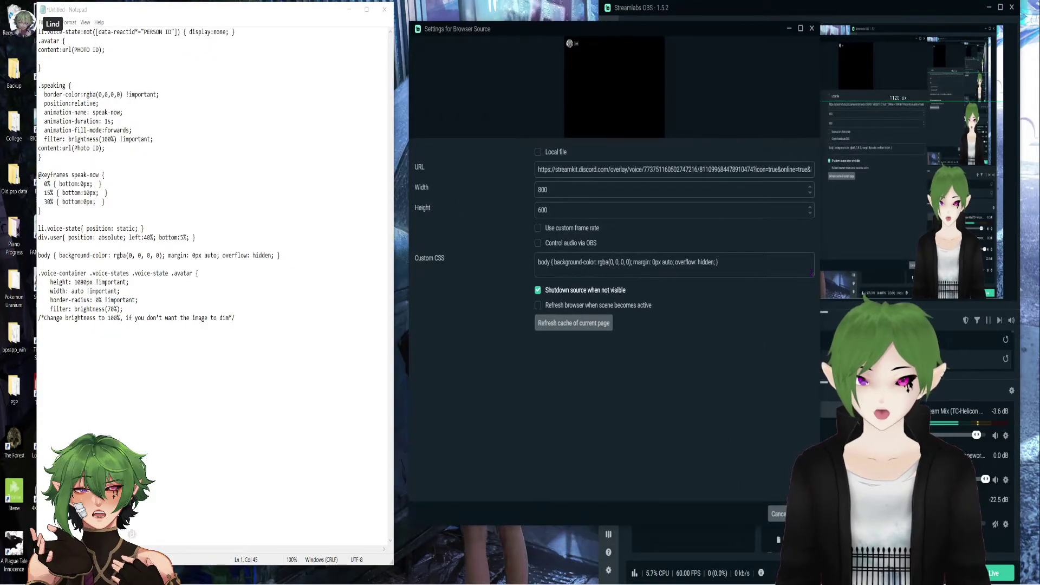
left_click_drag(812, 276, 813, 500)
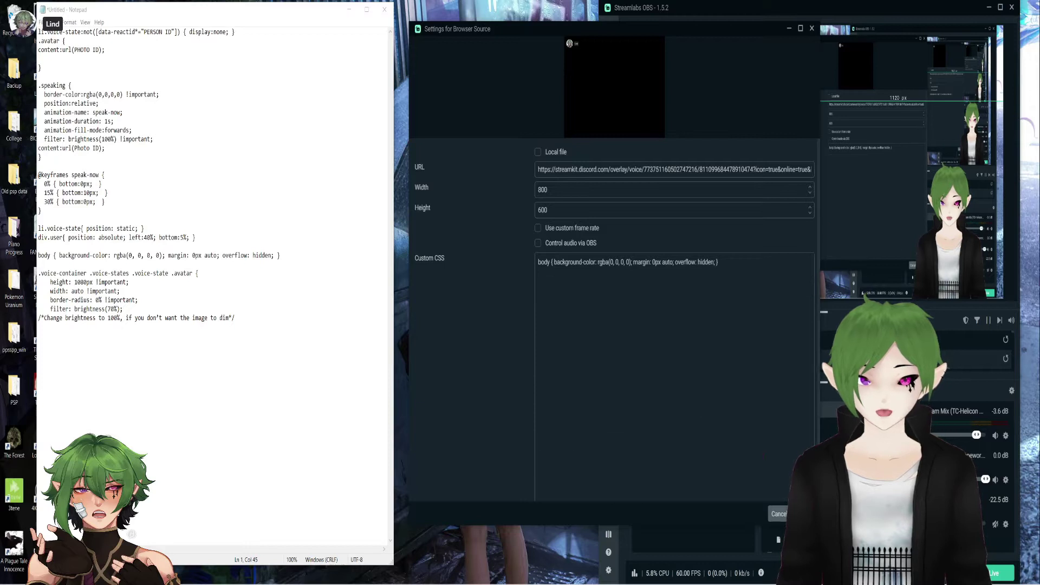
Copy the whole avatar CSS template from Notepad and replace the browser source's Custom CSS with it.
left_click_drag(209, 14, 259, 15)
left_click_drag(89, 32, 332, 344)
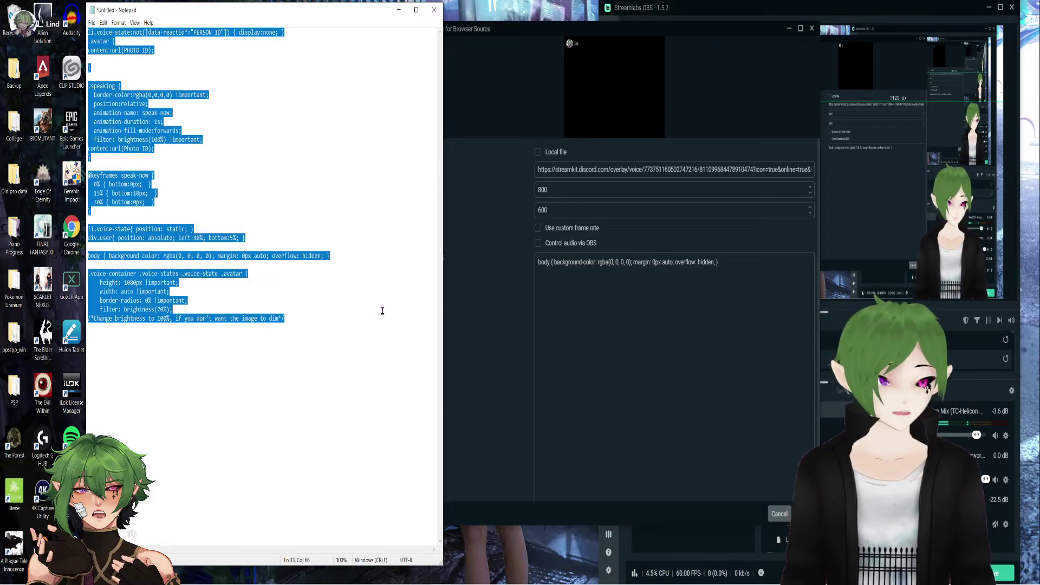
left_click_drag(801, 264, 400, 269)
key("ctrl+v")
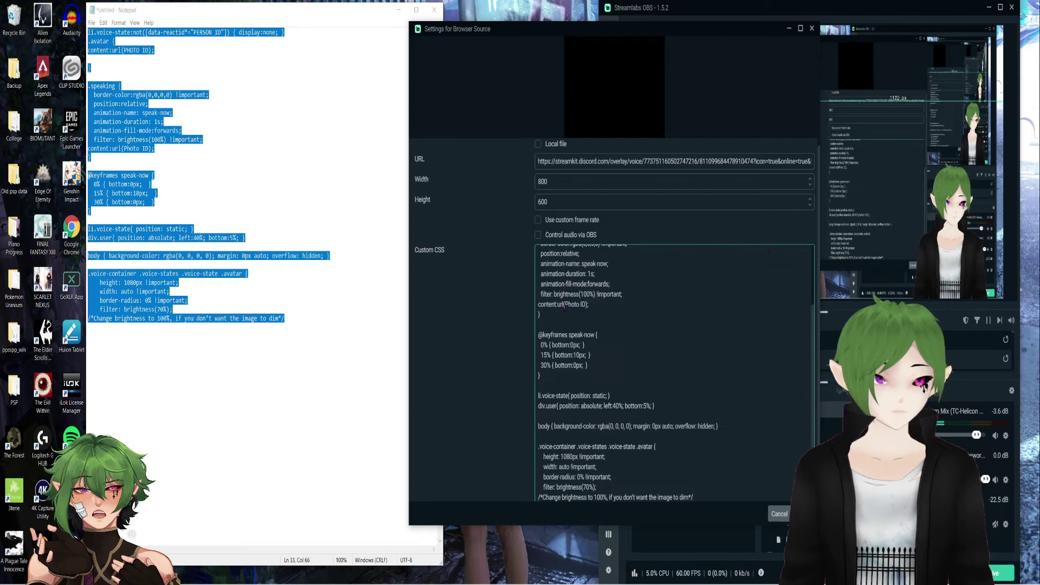
scroll(623, 357, "up", 3)
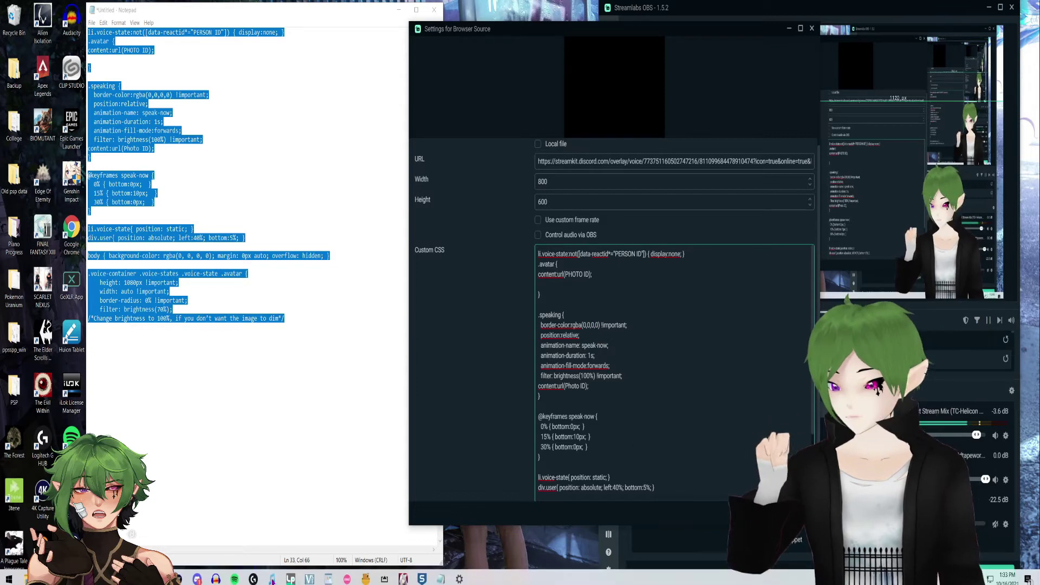
Switch to Discord and copy the link of the green-haired character image in the artworks channel.
left_click(197, 577)
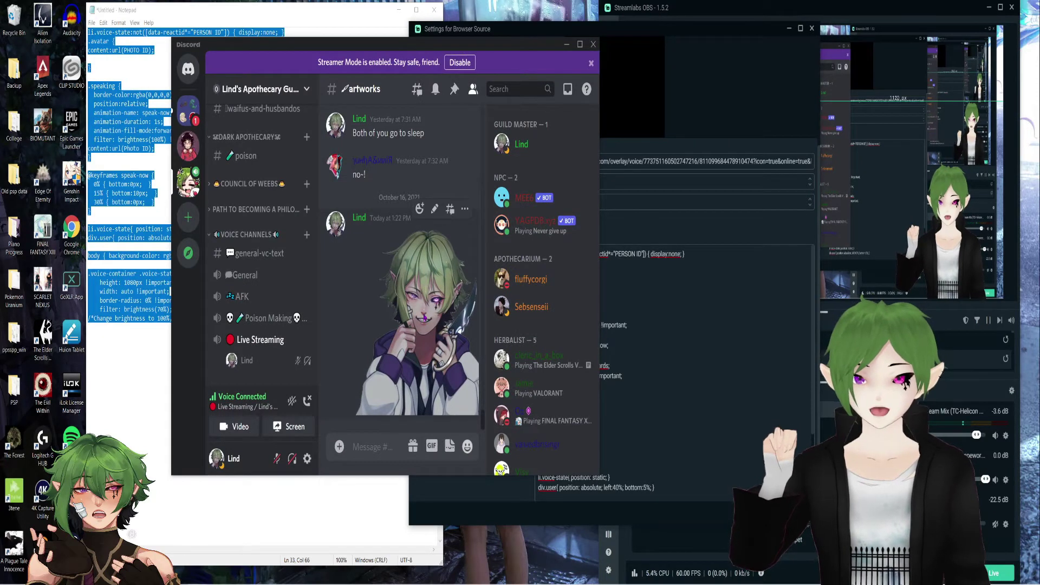
right_click(424, 318)
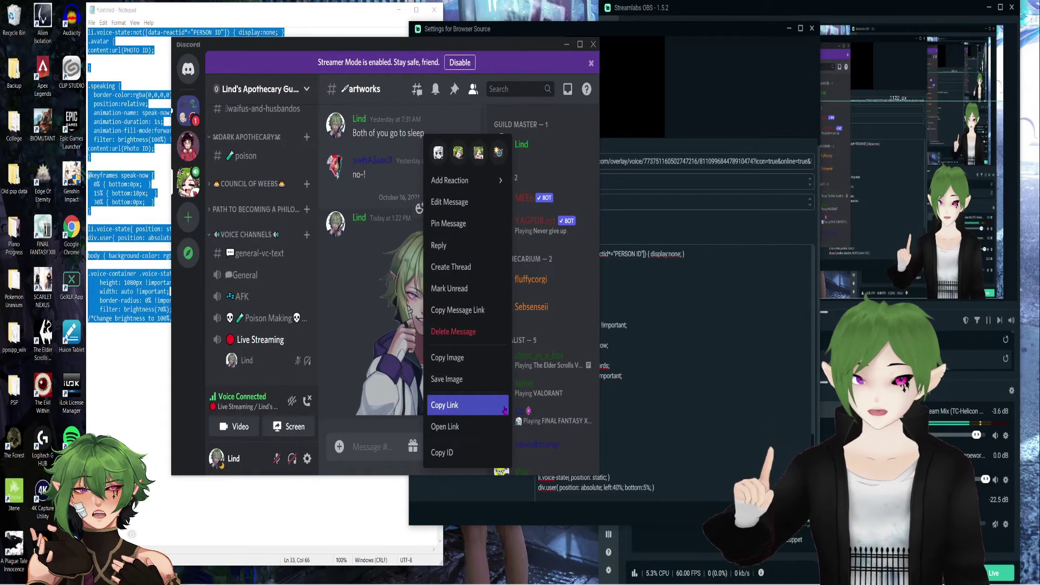
left_click(475, 411)
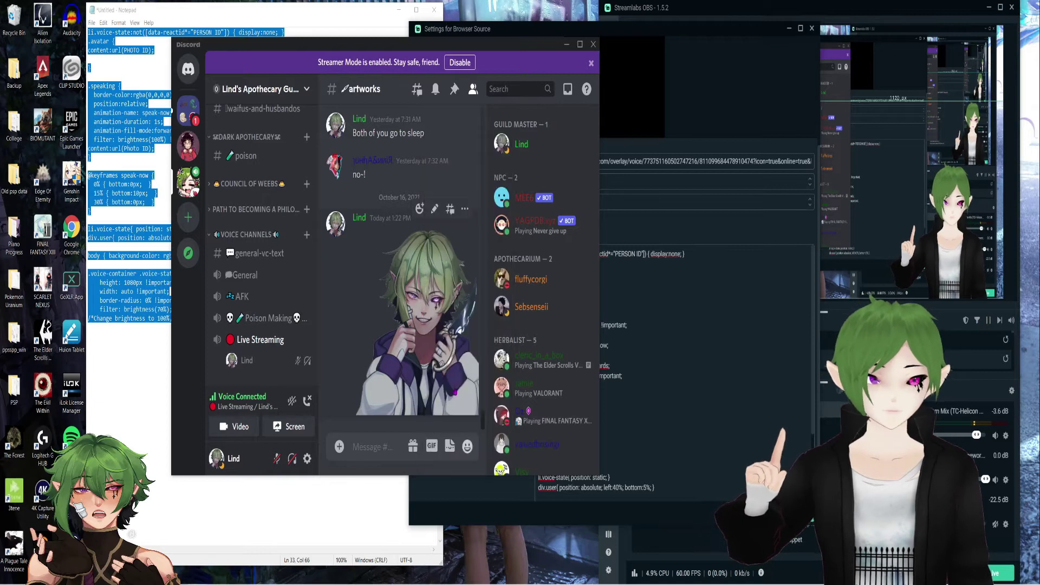
left_click(412, 320)
right_click(421, 299)
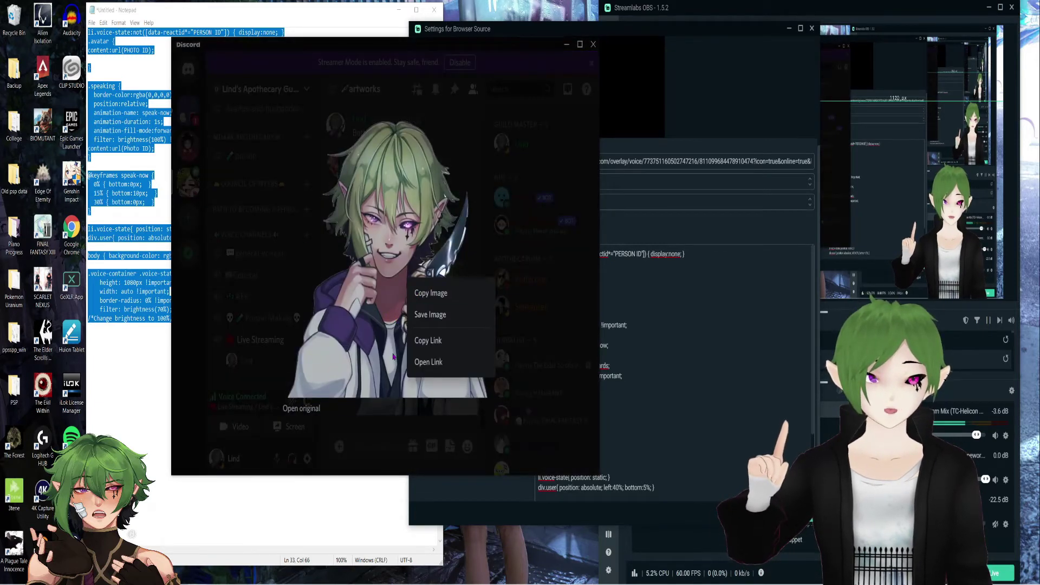
left_click(466, 301)
key("Escape")
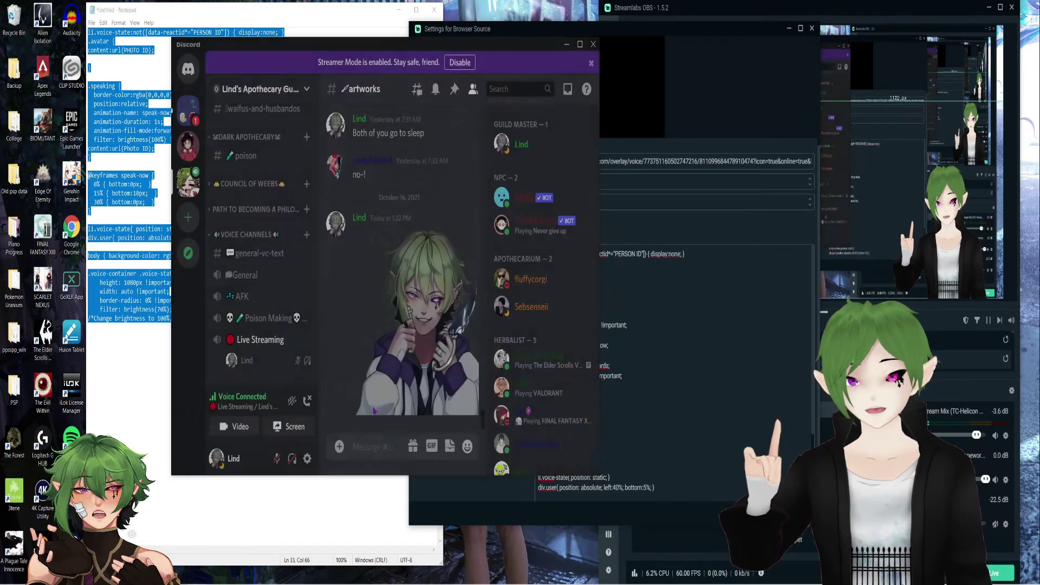
Copy the artwork image's link from its chat message and paste it over the PHOTO ID placeholder in the .avatar rule of the Custom CSS.
right_click(406, 342)
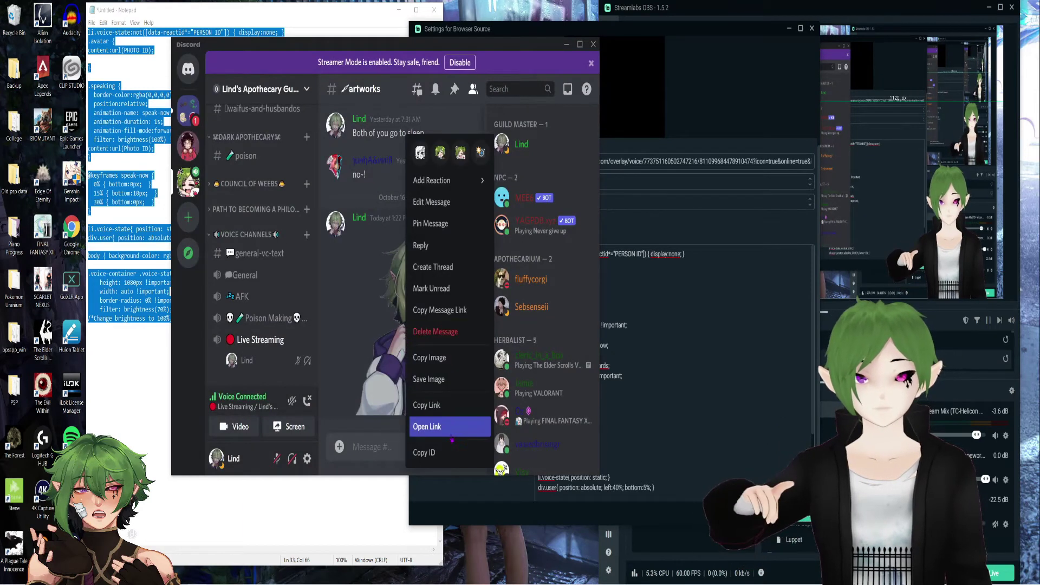
left_click(458, 409)
left_click(663, 397)
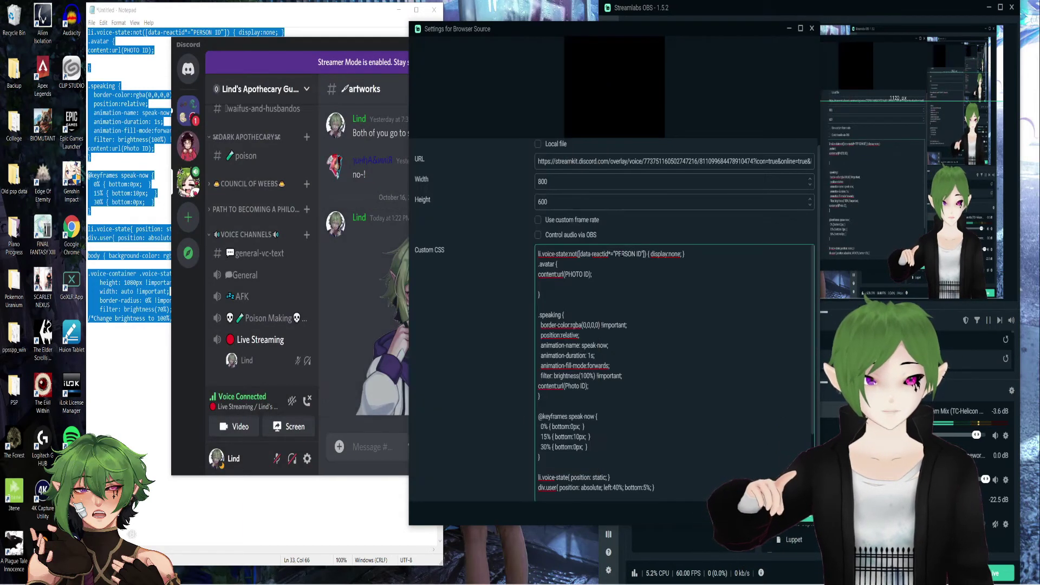
scroll(608, 430, "down", 1)
scroll(623, 368, "up", 1)
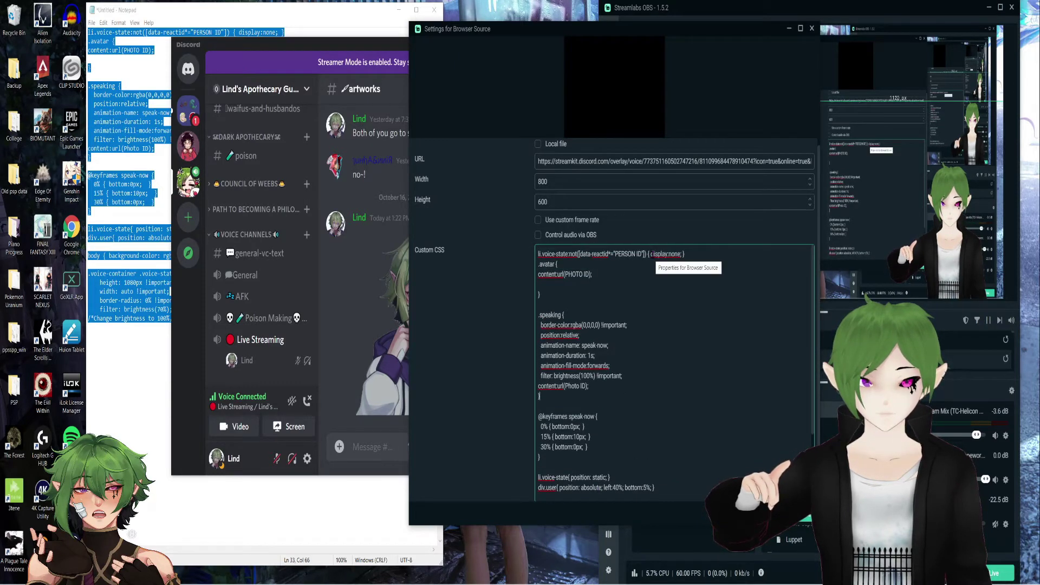
left_click_drag(566, 275, 590, 275)
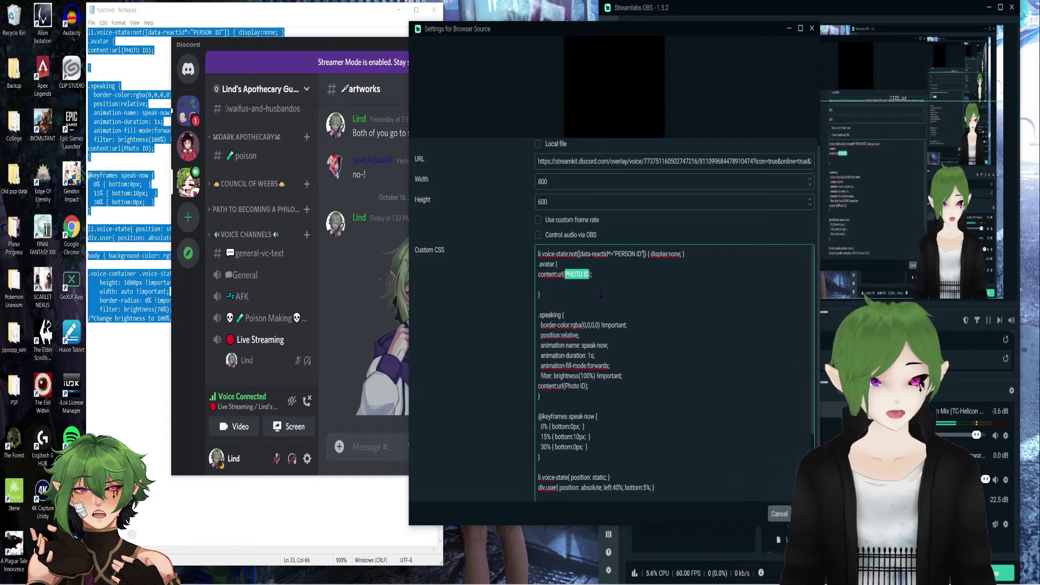
key("ctrl+v")
Paste the copied artwork link over the Photo ID placeholder in the .speaking rule of the Custom CSS.
scroll(672, 346, "down", 5)
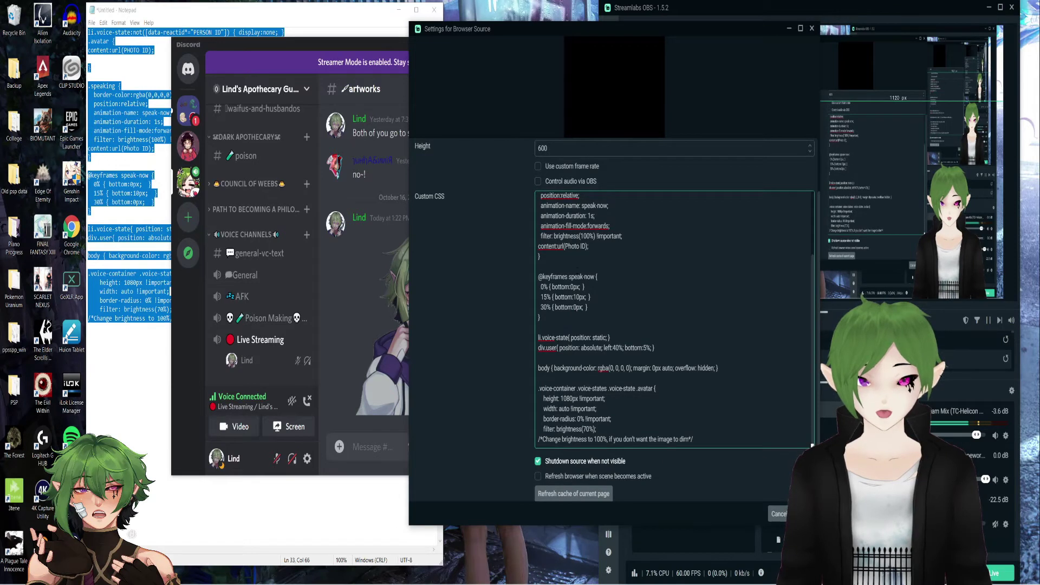
left_click_drag(565, 246, 588, 246)
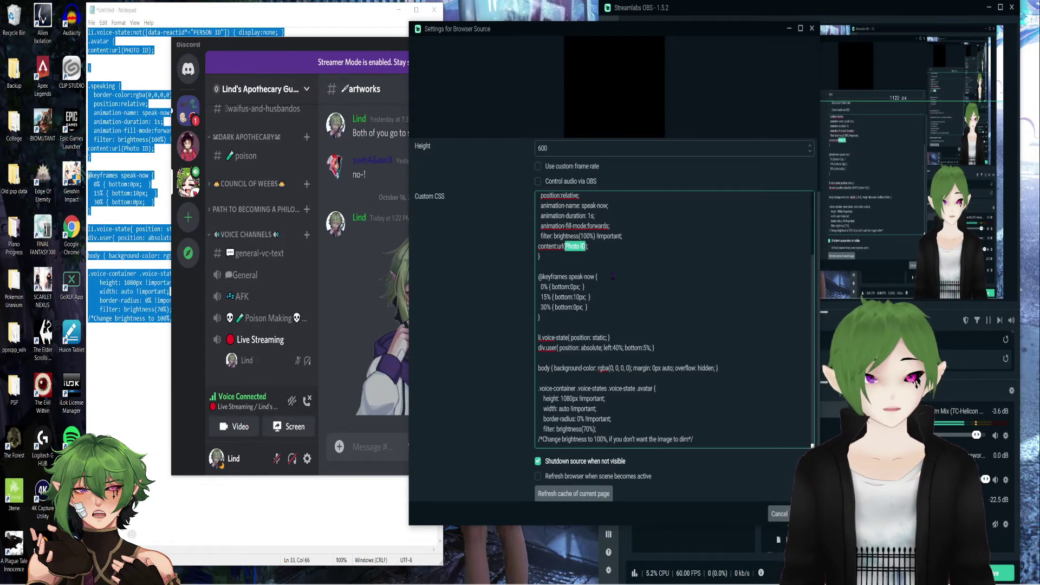
key("ctrl+v")
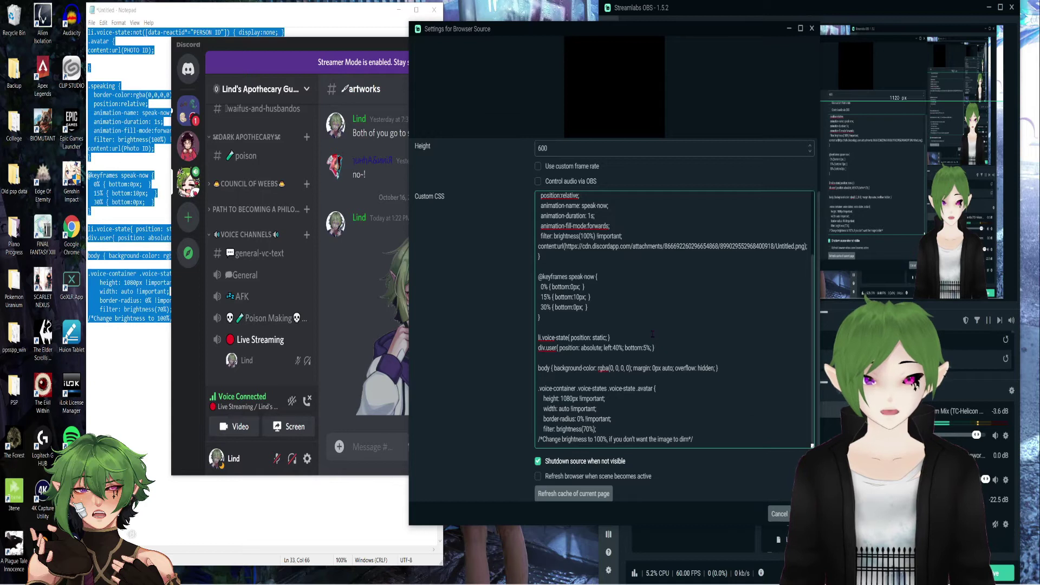
scroll(653, 334, "up", 2)
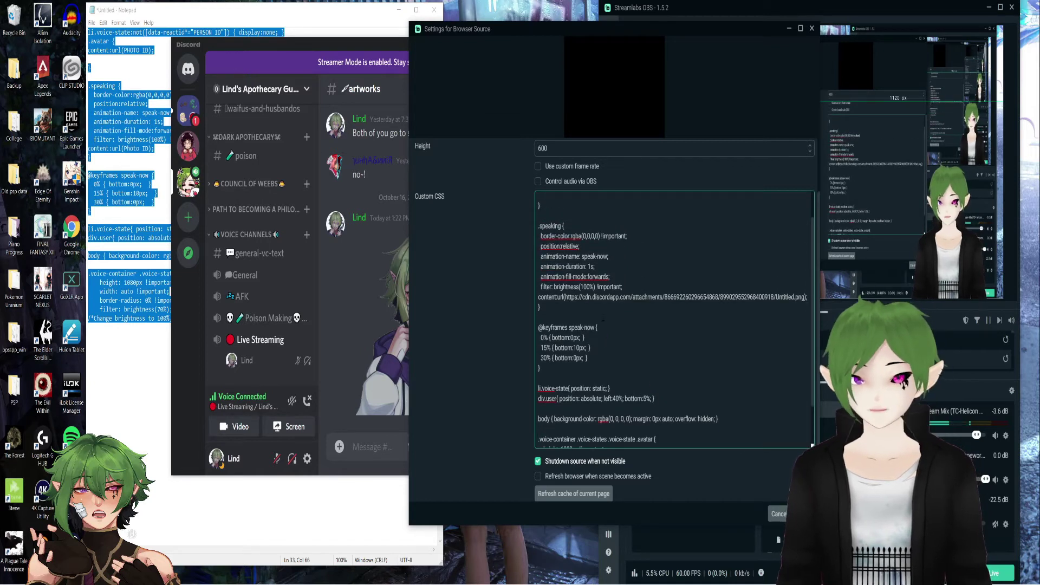
left_click_drag(568, 297, 805, 300)
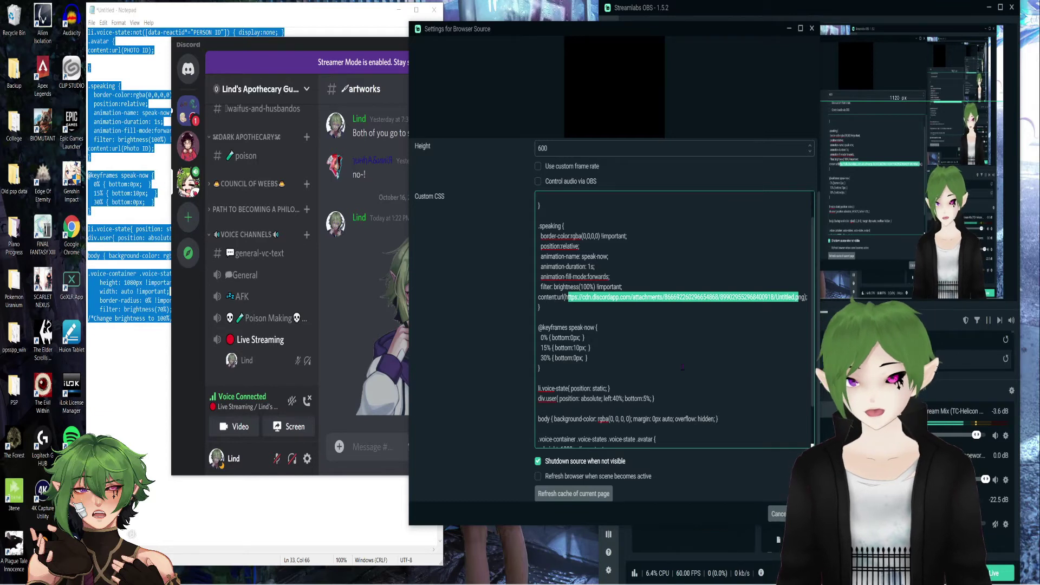
scroll(677, 360, "up", 1)
left_click(754, 279)
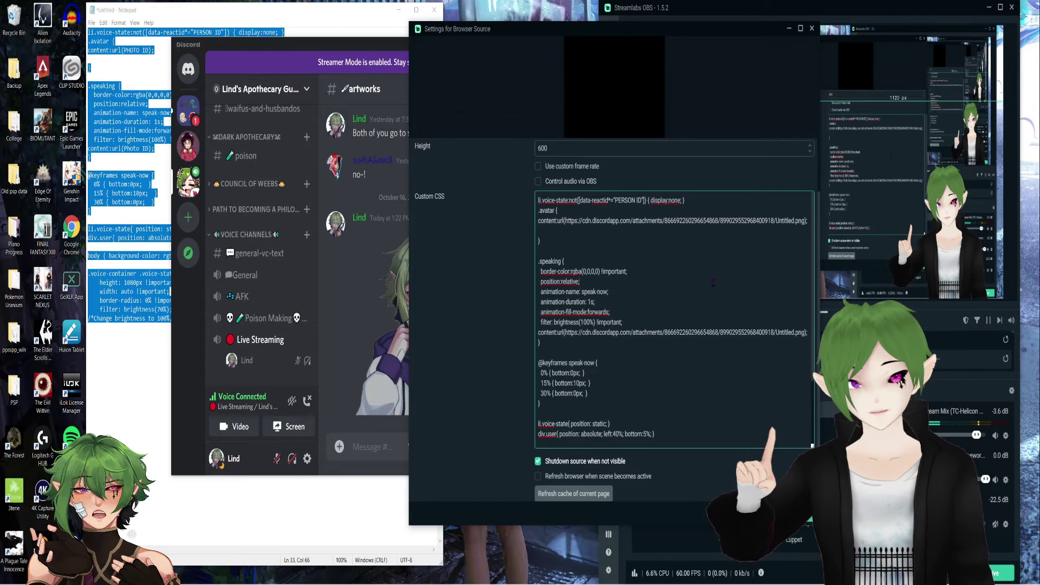
Switch to Discord and copy the user ID of the Guild Master account from the server's member list.
left_click(379, 331)
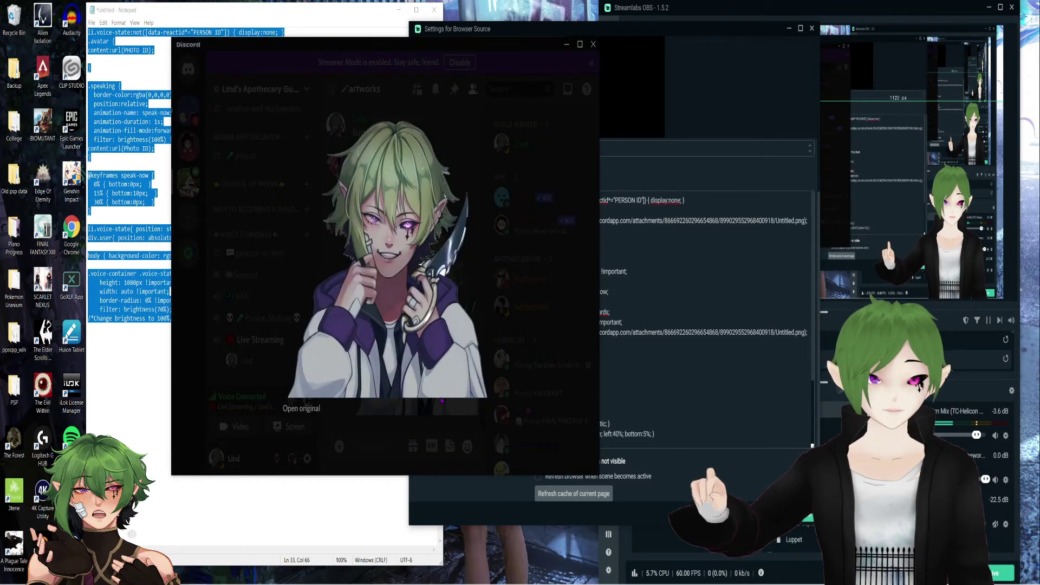
left_click(345, 439)
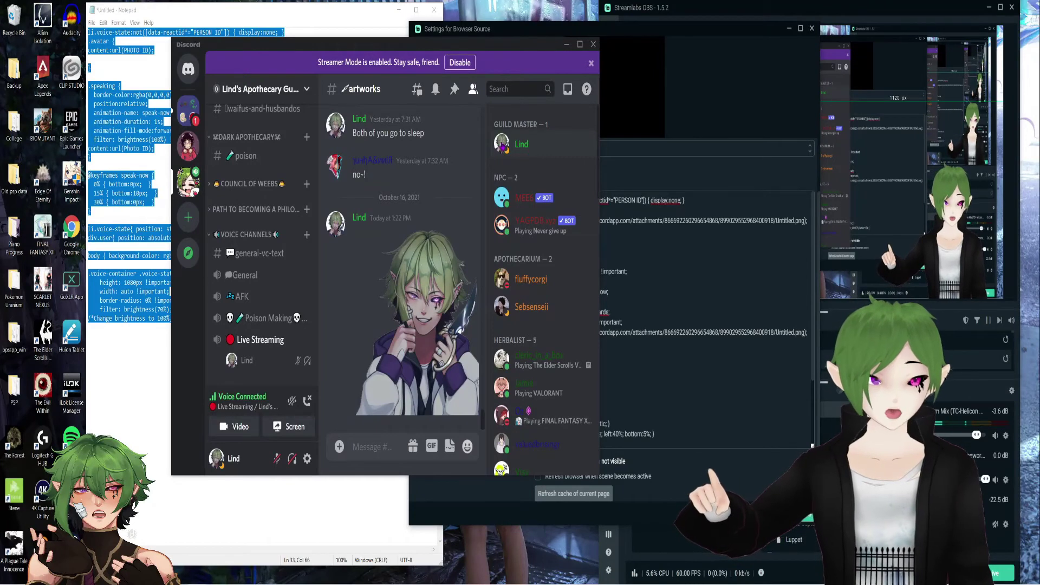
left_click(517, 144)
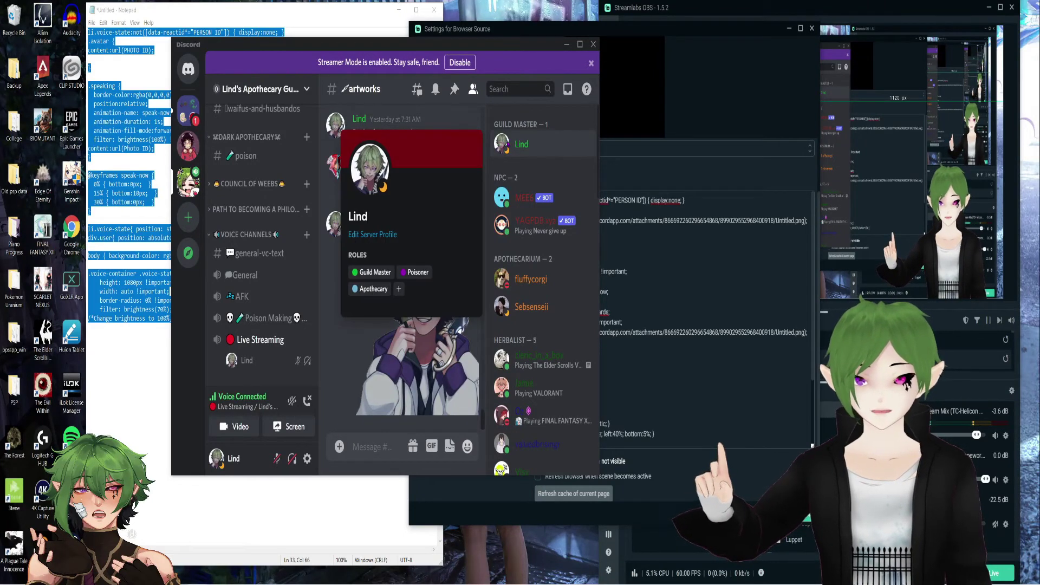
right_click(516, 144)
mouse_move(547, 341)
left_click(557, 370)
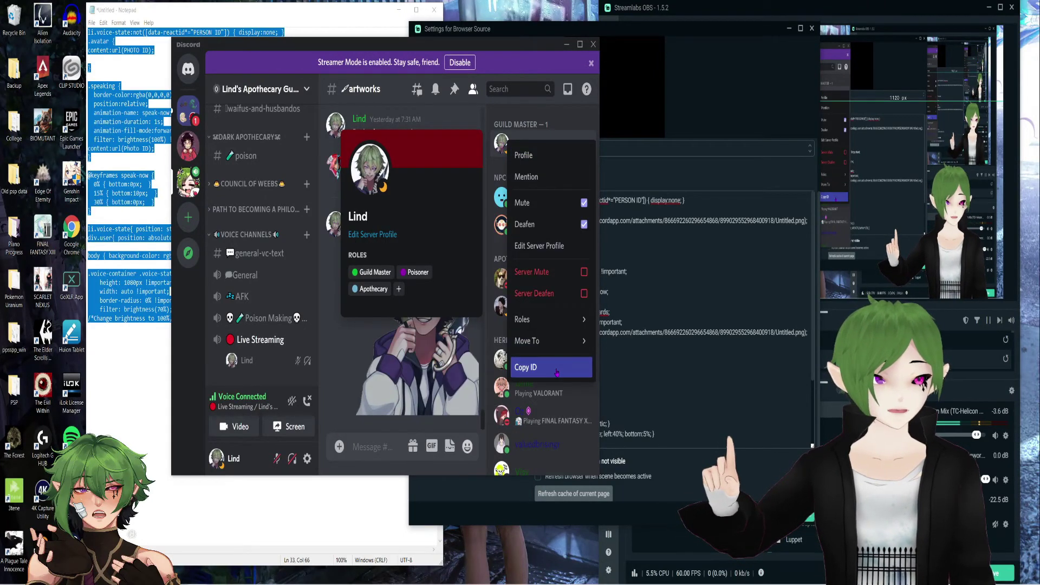
Replace the PERSON ID placeholder in the first line of the Custom CSS with the copied user ID and save the source settings.
left_click(683, 273)
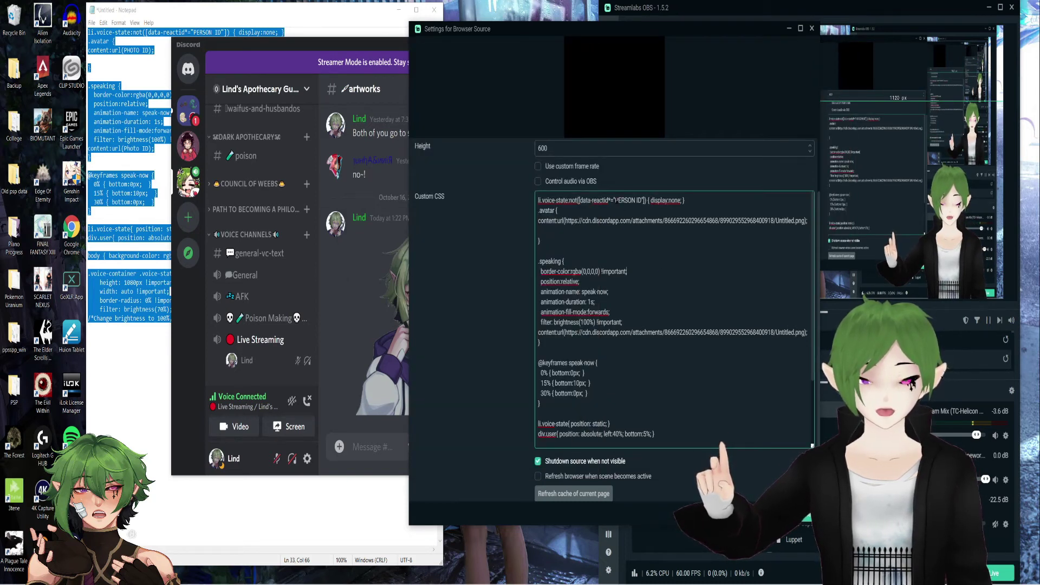
left_click_drag(615, 201, 642, 200)
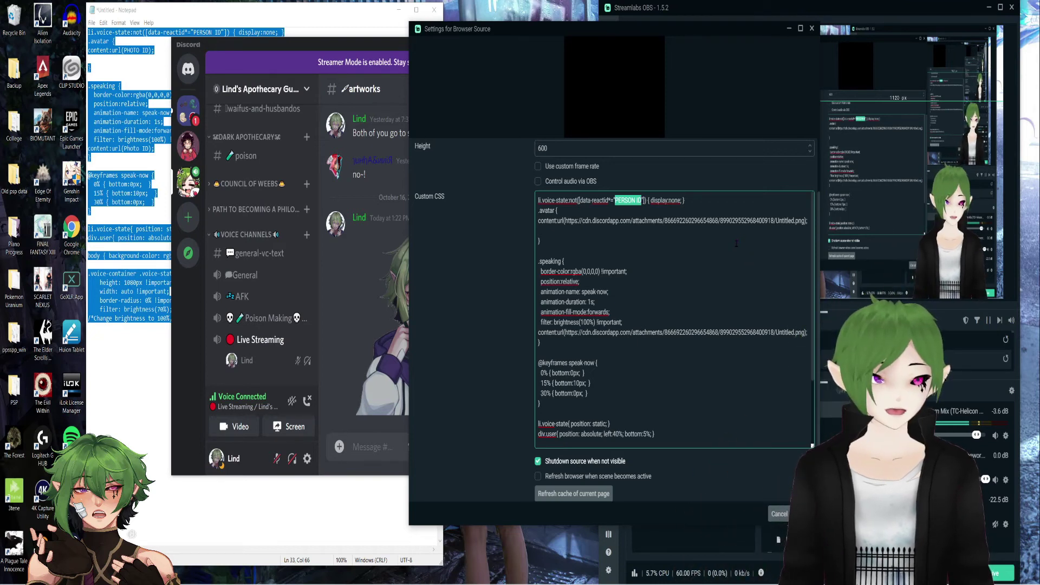
key("ctrl+v")
left_click(802, 513)
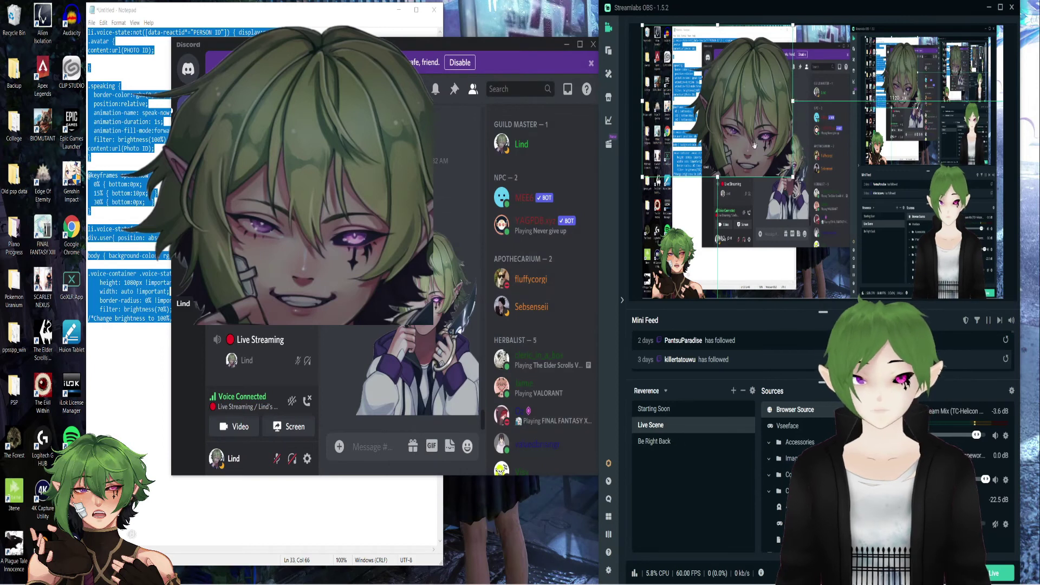
Set the browser source's width to 1920 and height to 1080, and shrink it into the lower-right quarter of the scene.
double_click(807, 411)
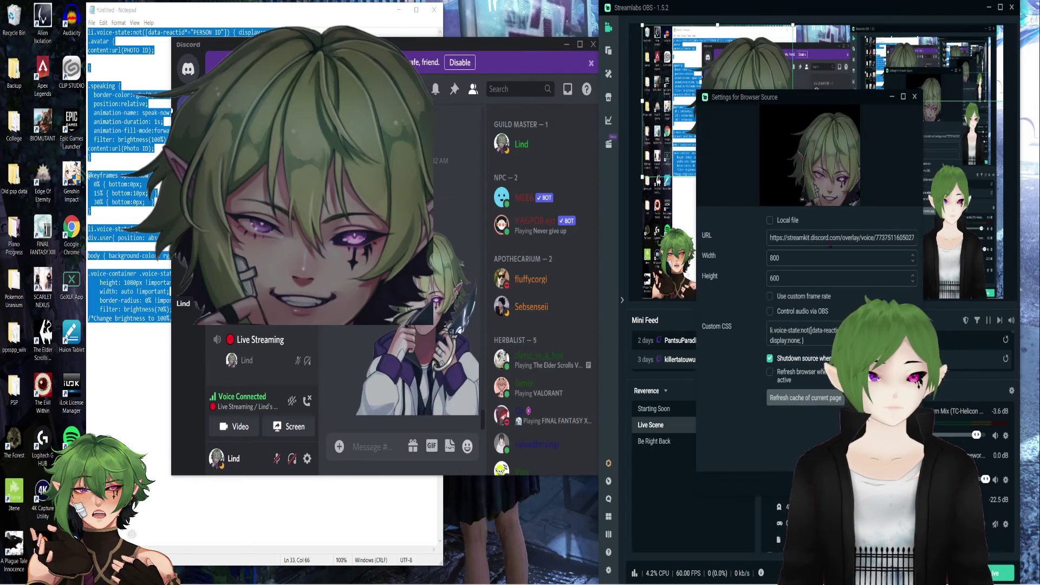
left_click_drag(804, 259, 641, 251)
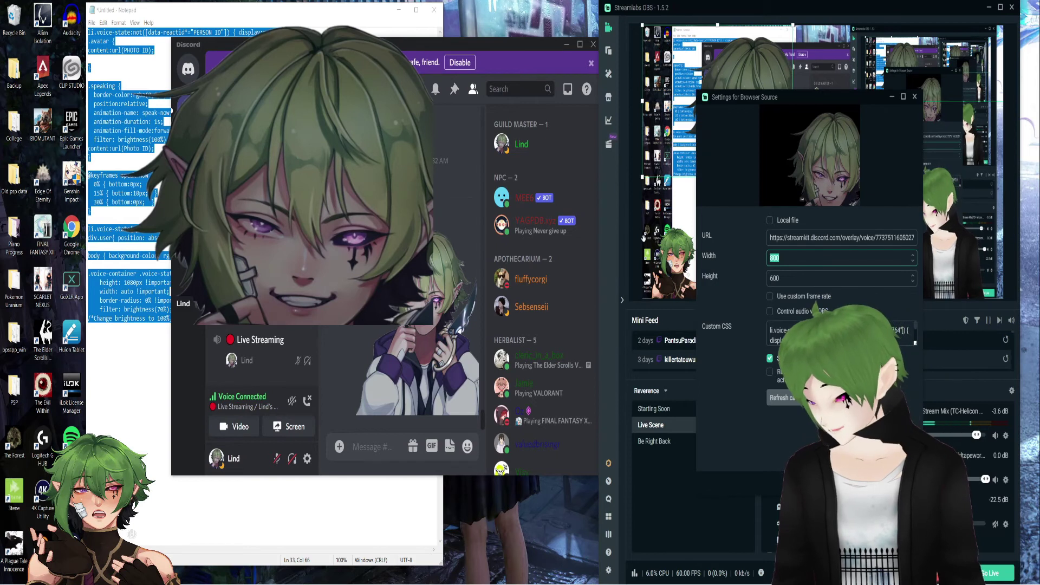
type("1920")
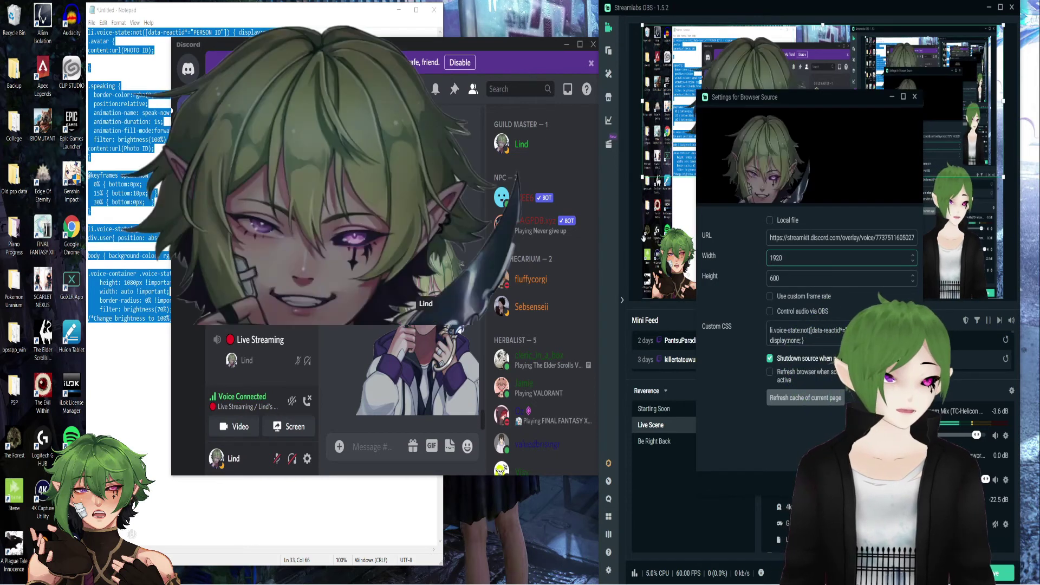
key("Tab")
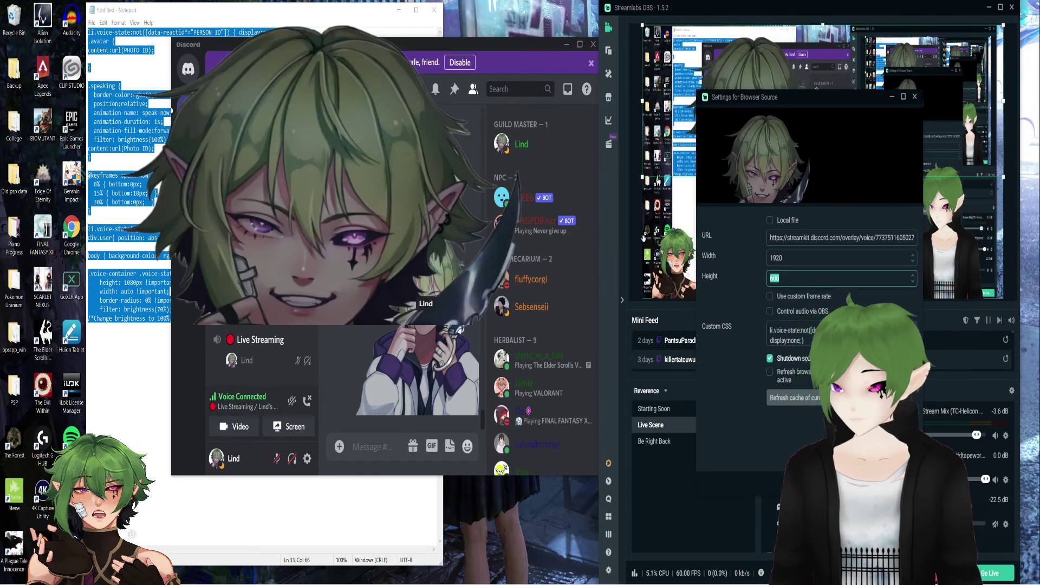
type("1080")
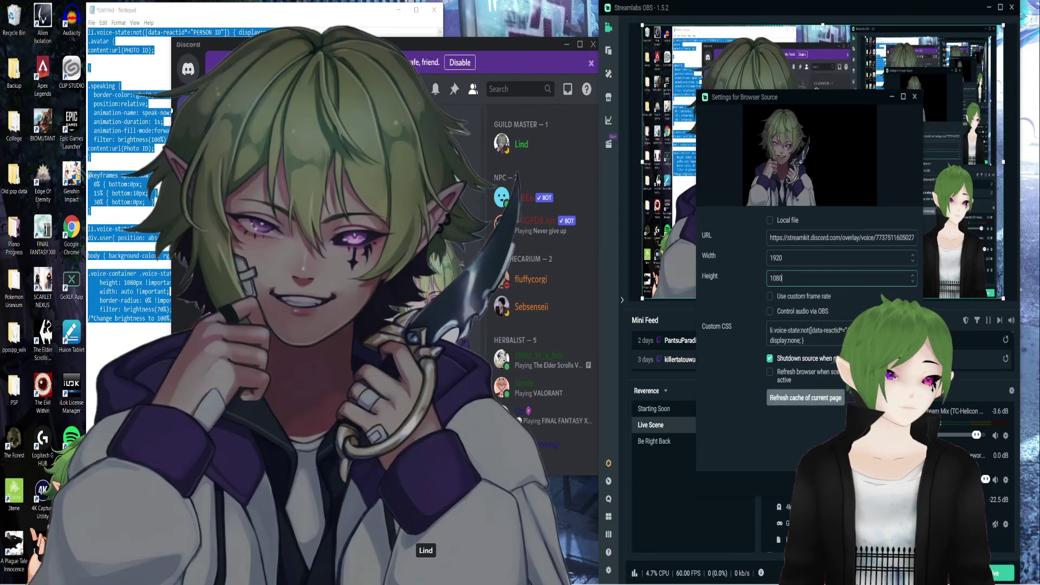
left_click(899, 456)
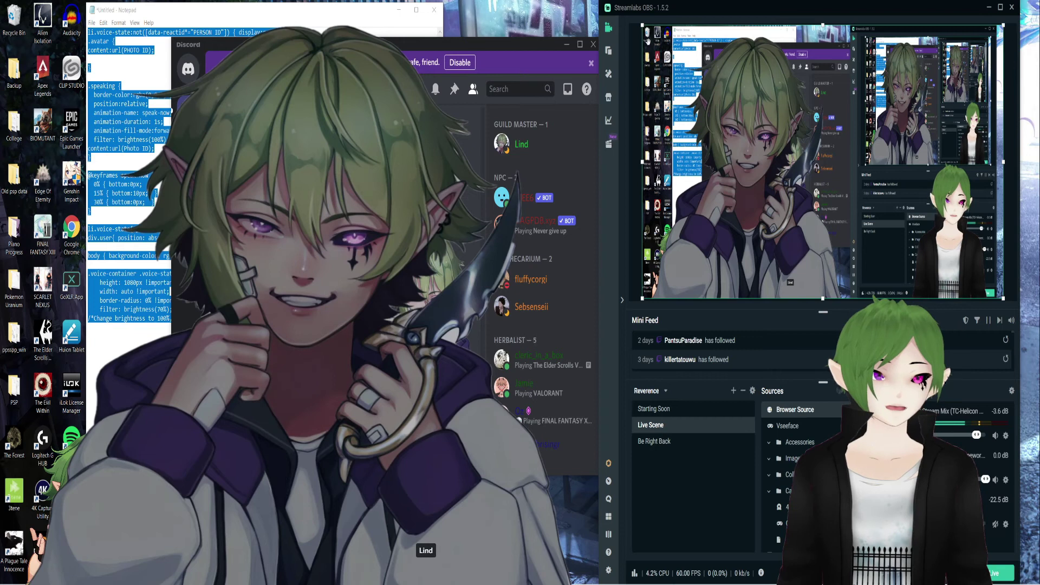
left_click_drag(643, 25, 831, 172)
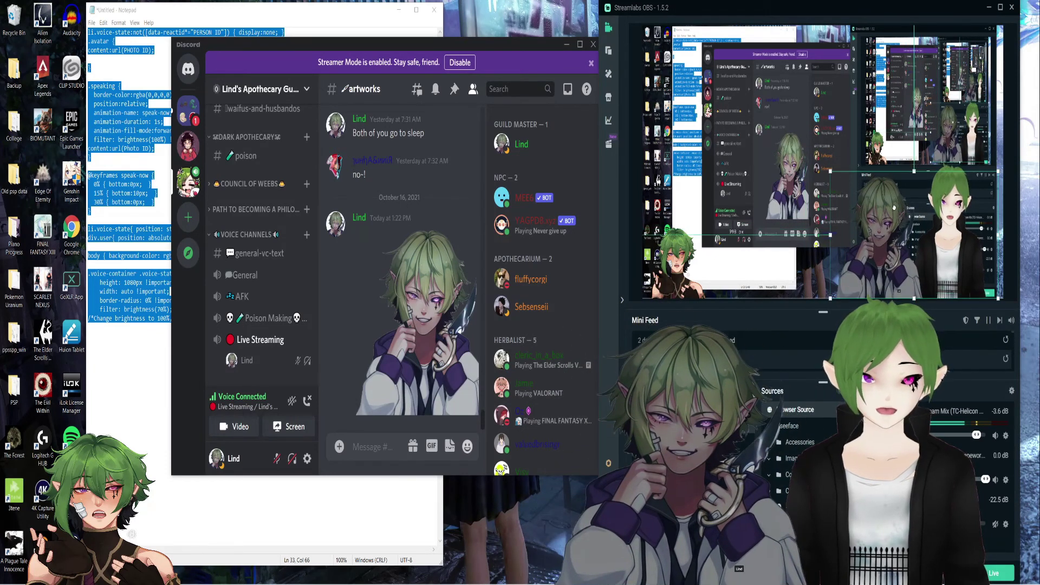
Move Discord clear of the overlay and undeafen the account, and test the overlay by leaving and rejoining the Live Streaming voice channel.
left_click_drag(325, 45, 218, 45)
left_click(185, 459)
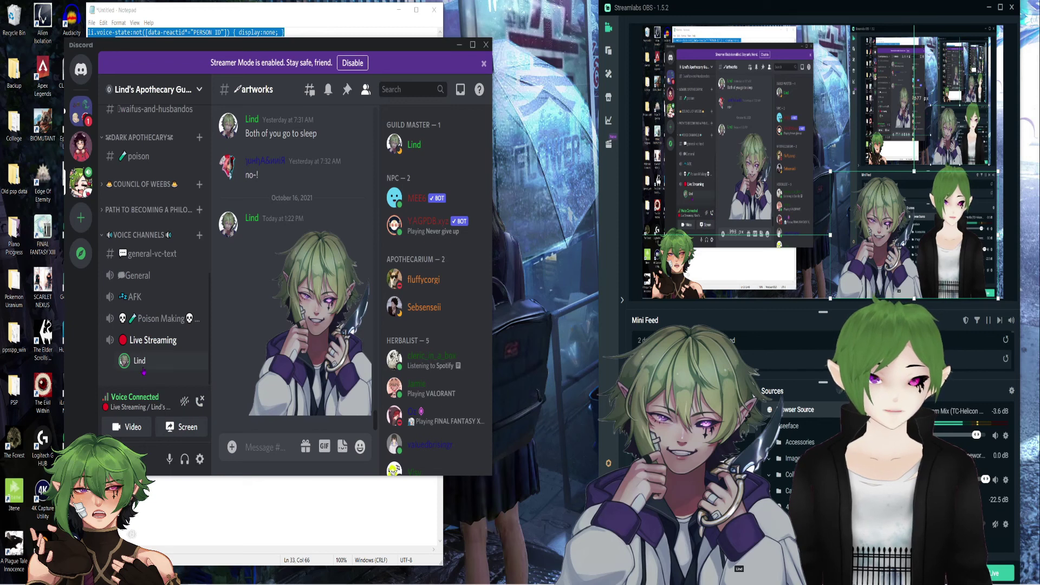
left_click(199, 408)
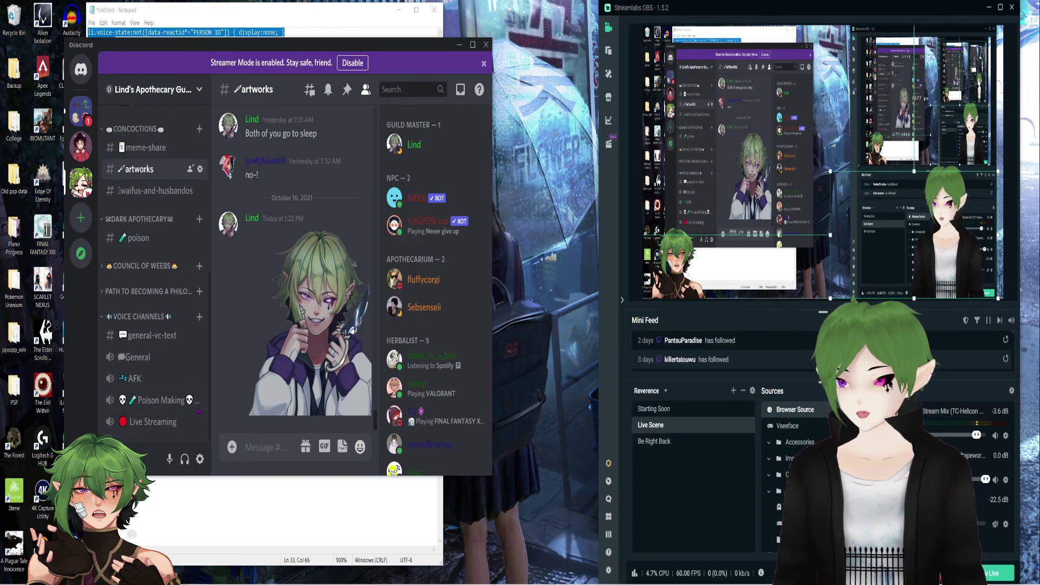
left_click(155, 425)
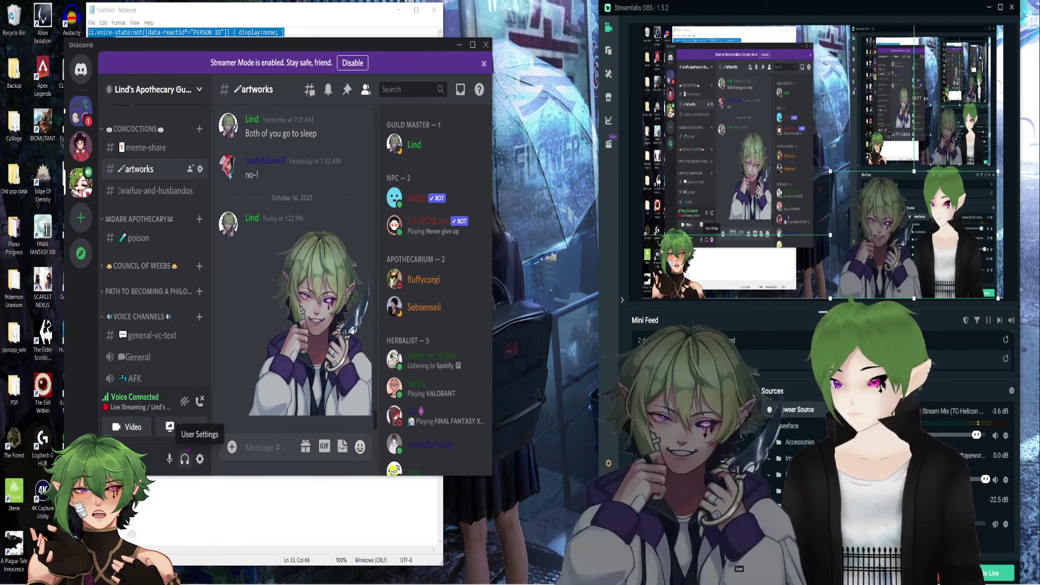